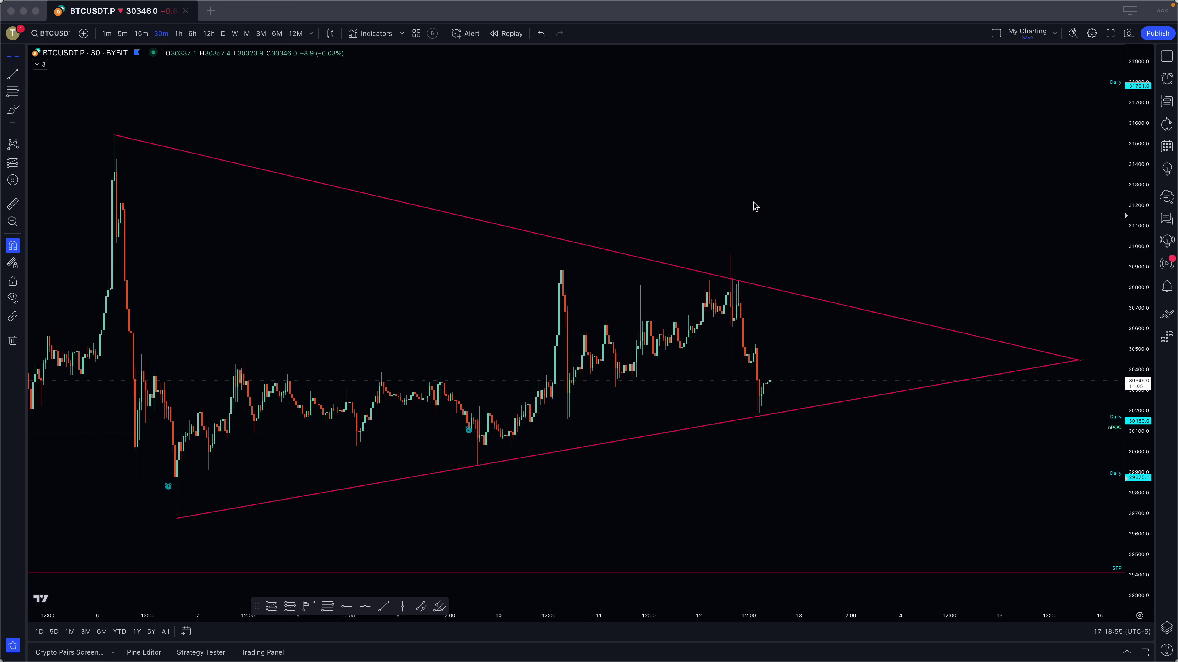
- Expand the indicator legend to show VWAP, VRVP and SVP HD, then frame the whole triangle
{"action": "left_click", "coordinate": [40, 65]}
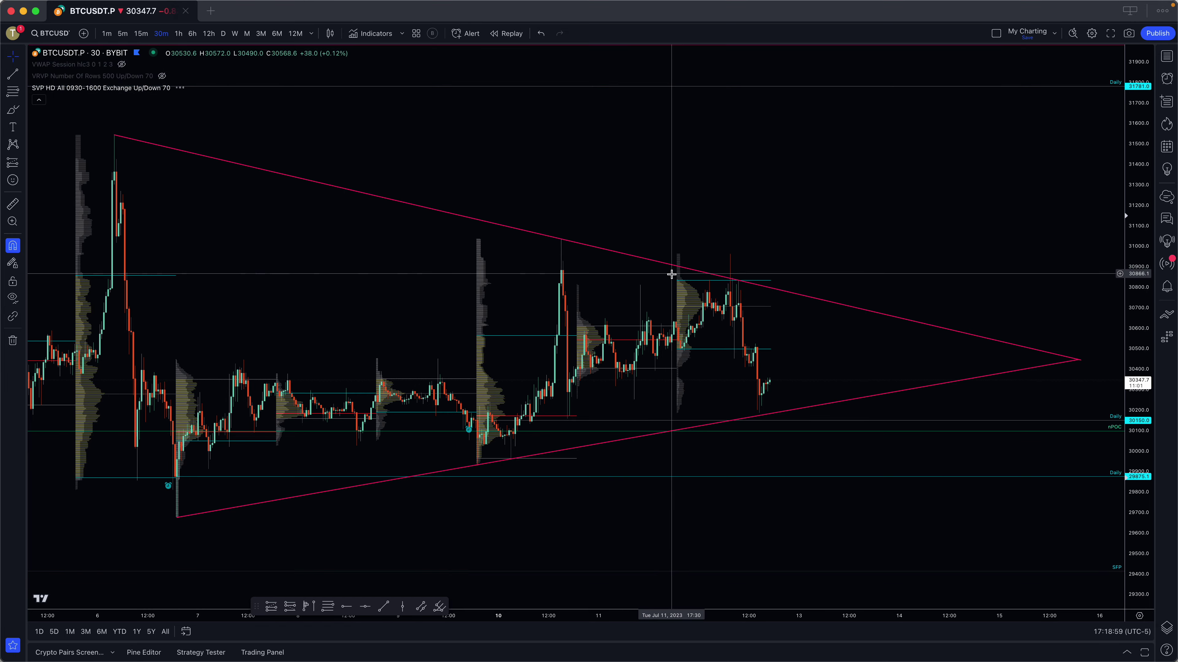
{"action": "scroll", "coordinate": [691, 301], "scroll_direction": "up", "scroll_amount": 5}
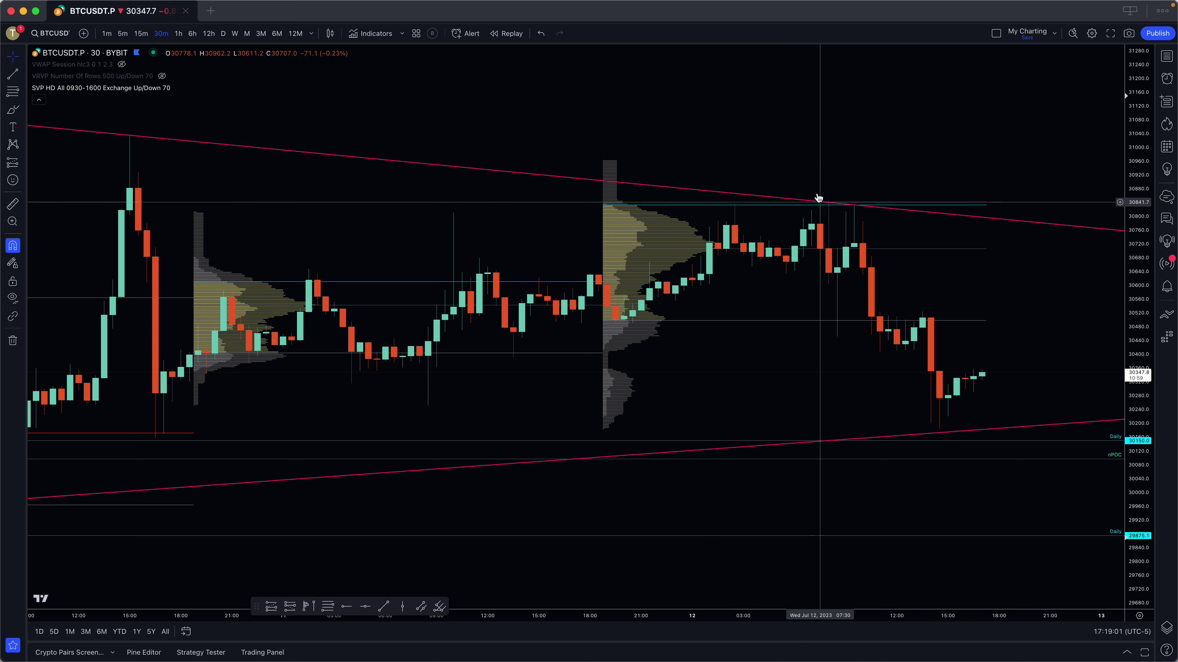
{"action": "left_click_drag", "start_coordinate": [820, 195], "coordinate": [639, 223]}
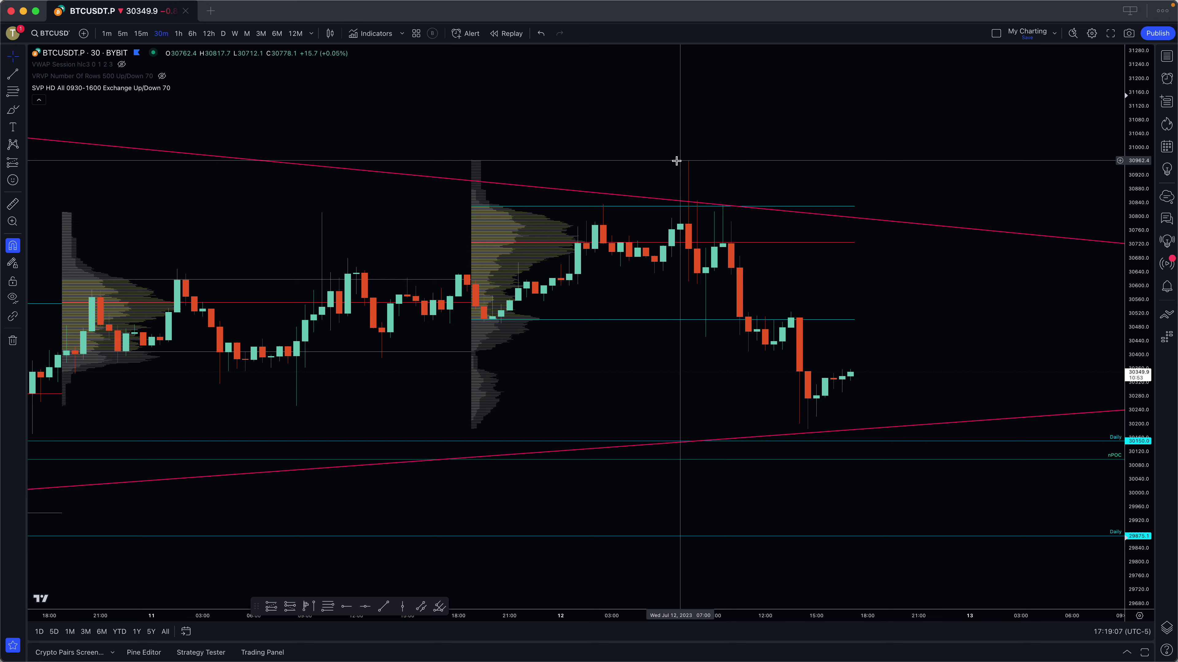
{"action": "scroll", "coordinate": [676, 160], "scroll_direction": "down", "scroll_amount": 5}
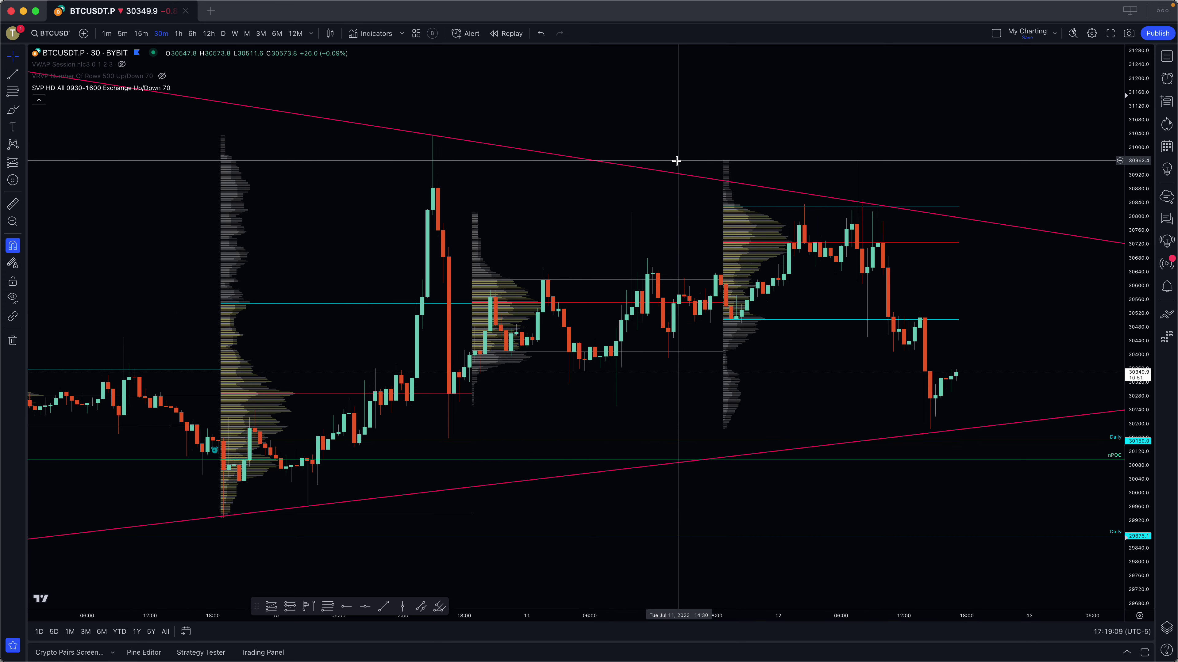
{"action": "scroll", "coordinate": [846, 337], "scroll_direction": "down", "scroll_amount": 10}
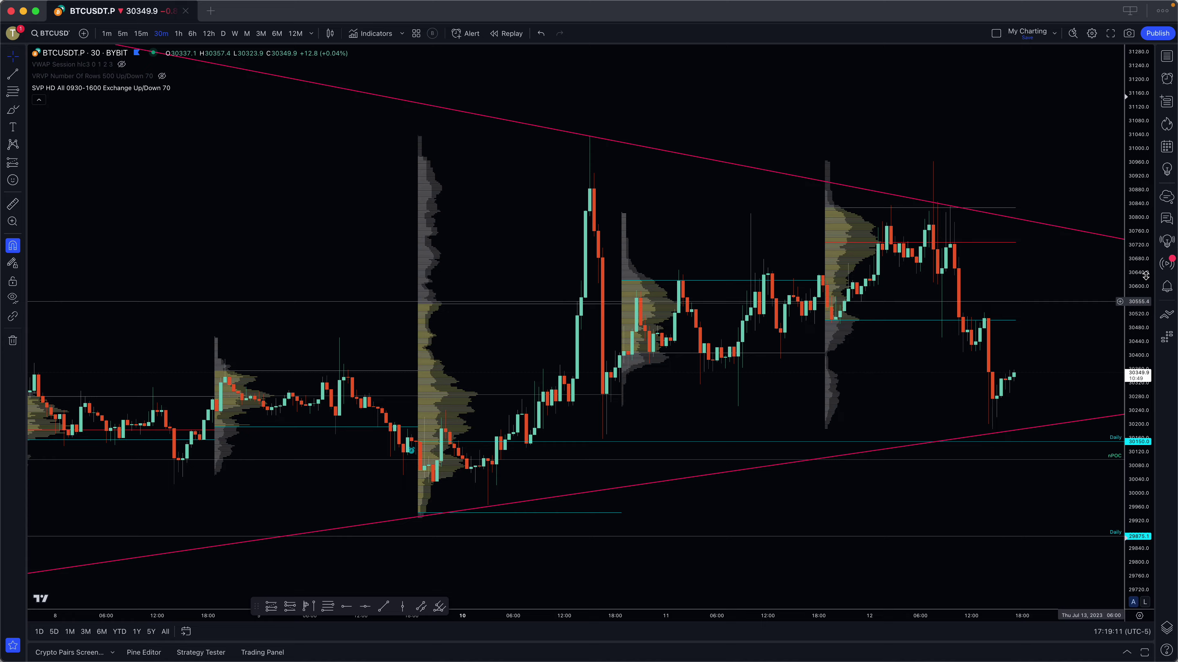
{"action": "left_click_drag", "start_coordinate": [757, 220], "coordinate": [628, 161]}
- Collapse the indicator legend, open the Object tree and show the pW previous-week levels
{"action": "left_click", "coordinate": [38, 100]}
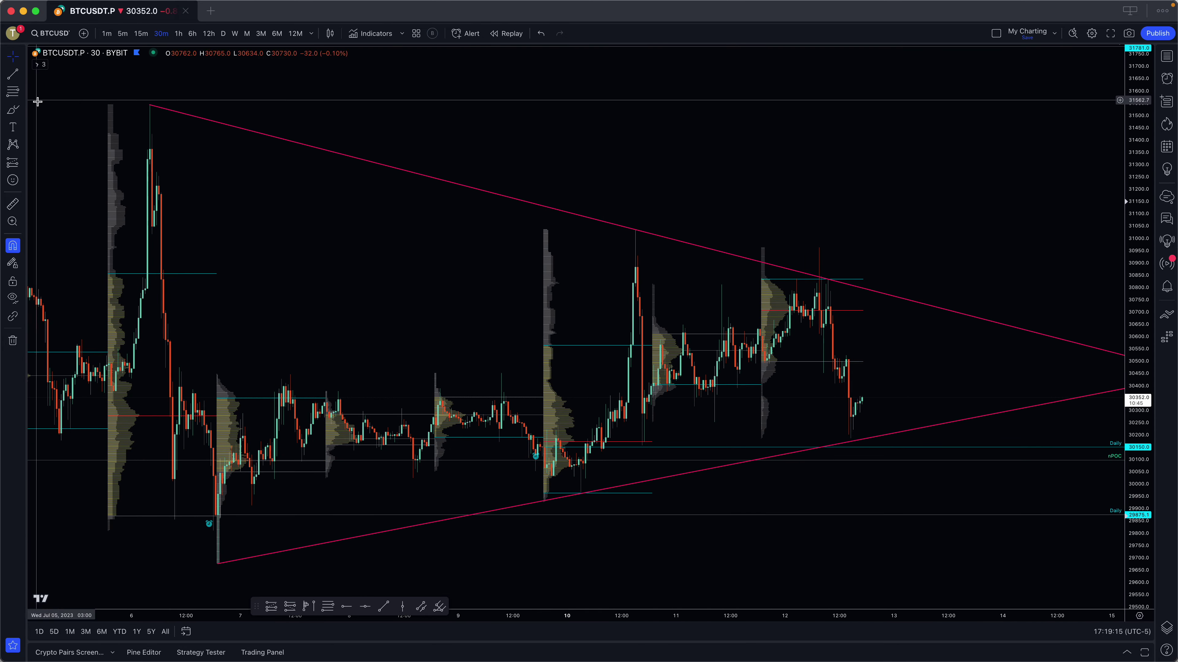
{"action": "left_click", "coordinate": [1163, 632]}
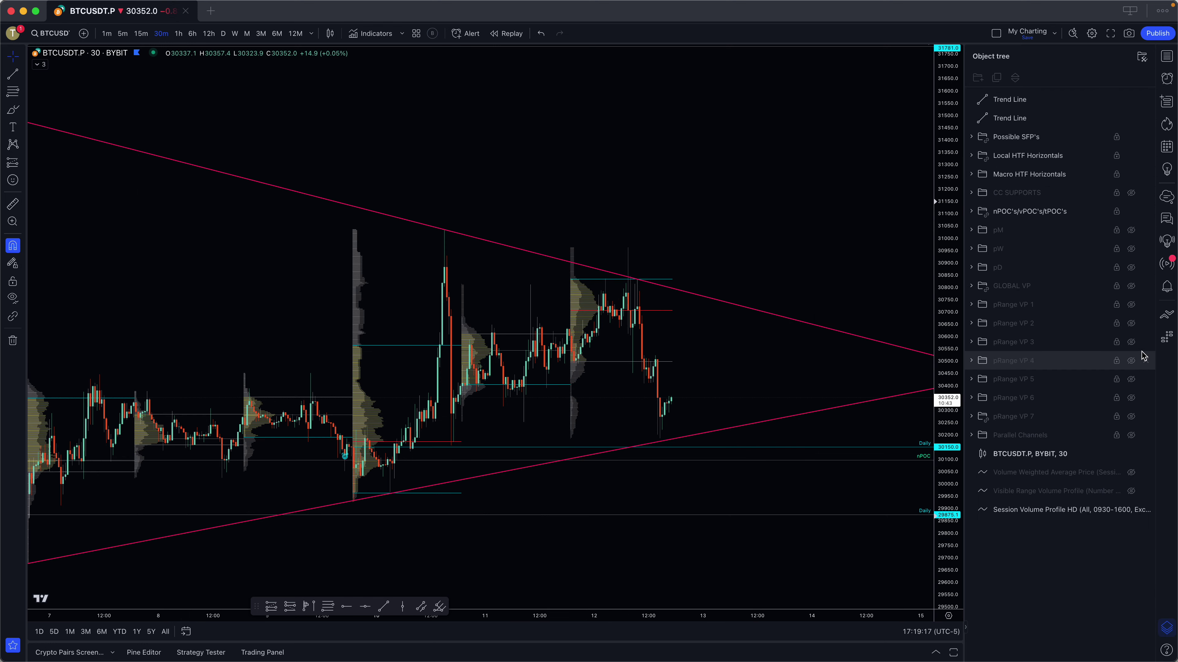
{"action": "left_click", "coordinate": [1131, 251]}
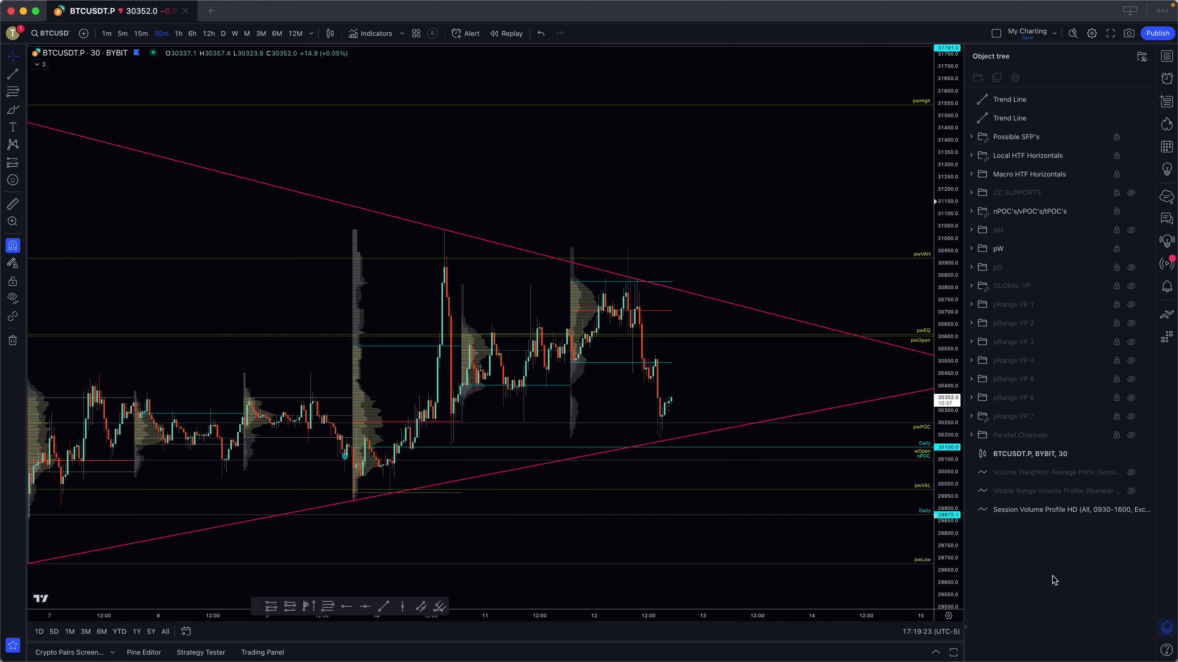
- Reopen the Object tree and hide the pW previous-week levels again
{"action": "scroll", "coordinate": [831, 337], "scroll_direction": "down", "scroll_amount": 5}
{"action": "left_click", "coordinate": [1173, 630]}
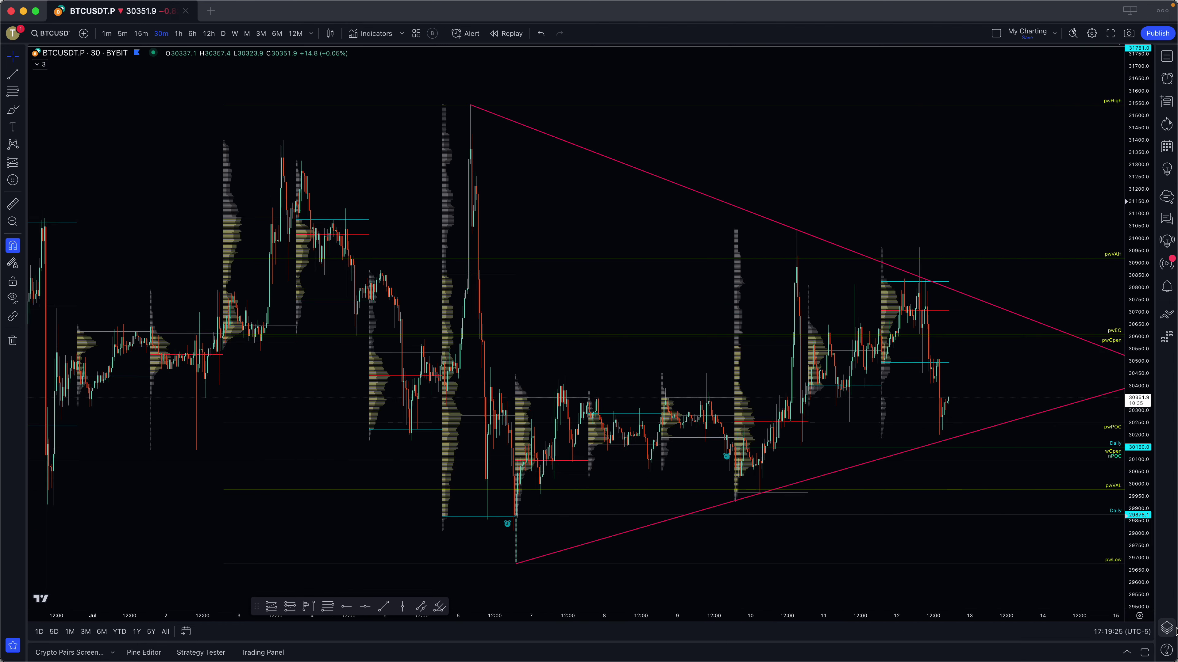
{"action": "left_click", "coordinate": [1173, 627]}
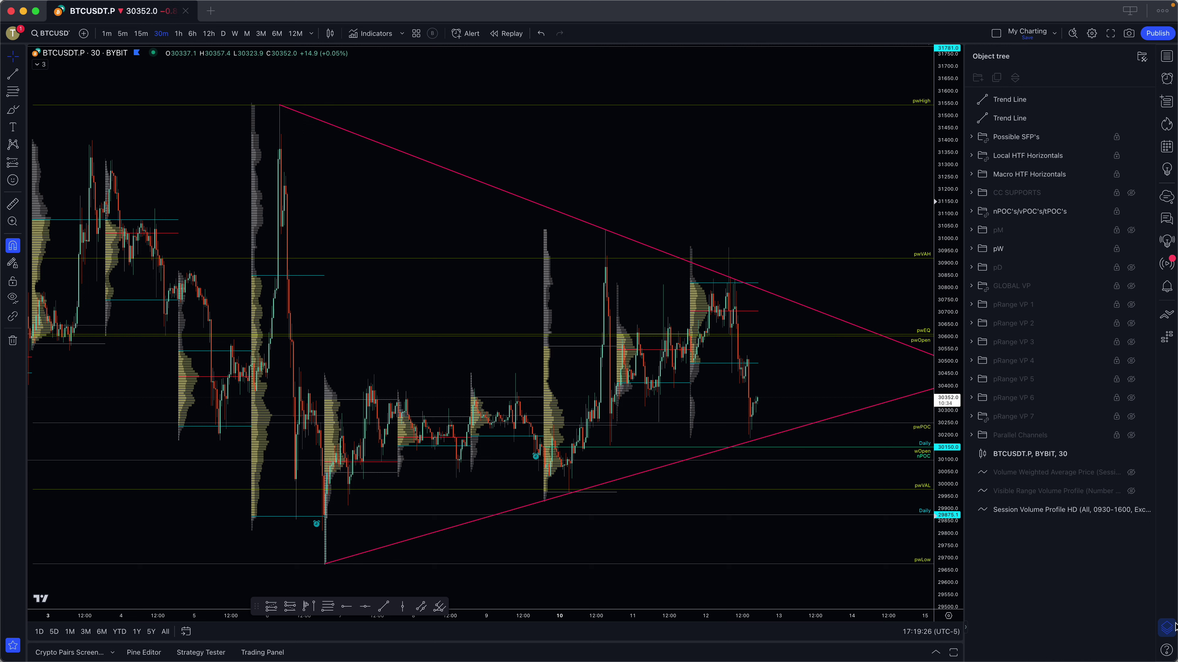
{"action": "left_click", "coordinate": [1132, 249]}
- Draw a trial Fib retracement from the swing high to the swing low and close the Object tree
{"action": "left_click", "coordinate": [18, 93]}
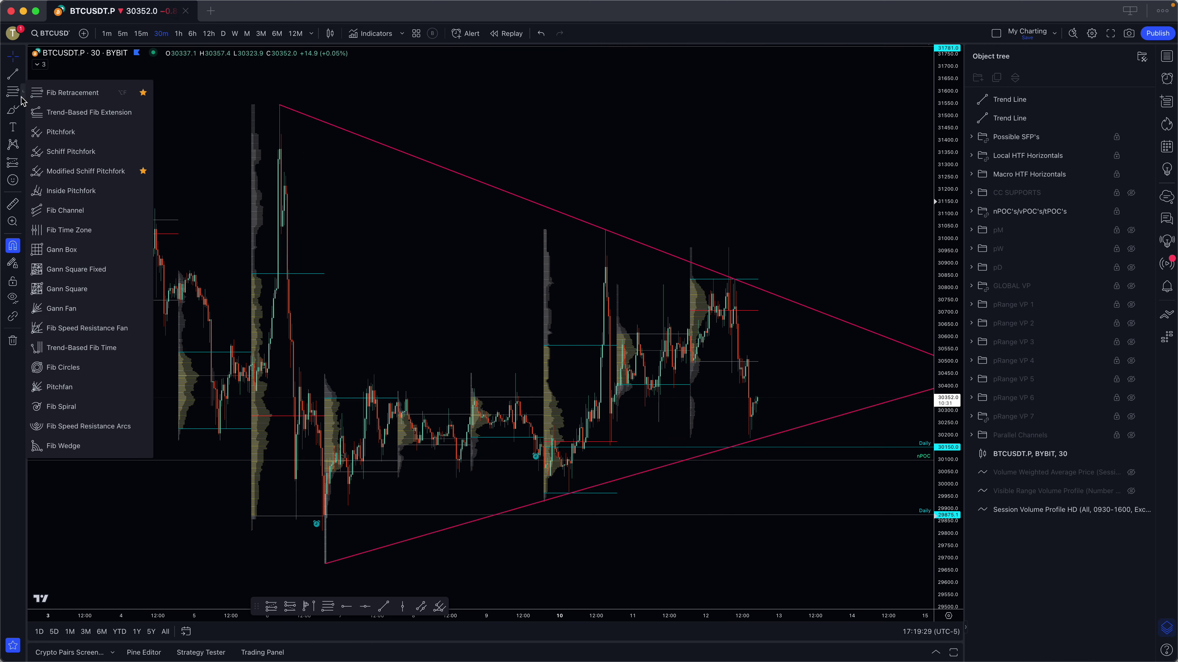
{"action": "left_click", "coordinate": [15, 95]}
{"action": "left_click", "coordinate": [260, 105]}
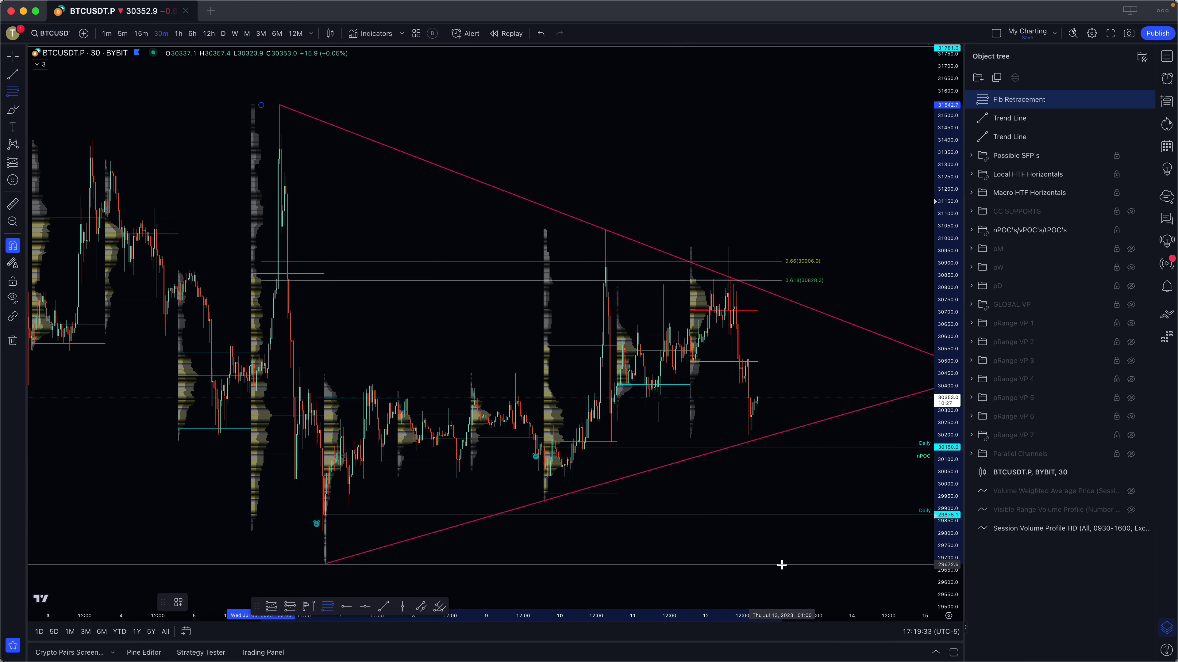
{"action": "left_click", "coordinate": [800, 564]}
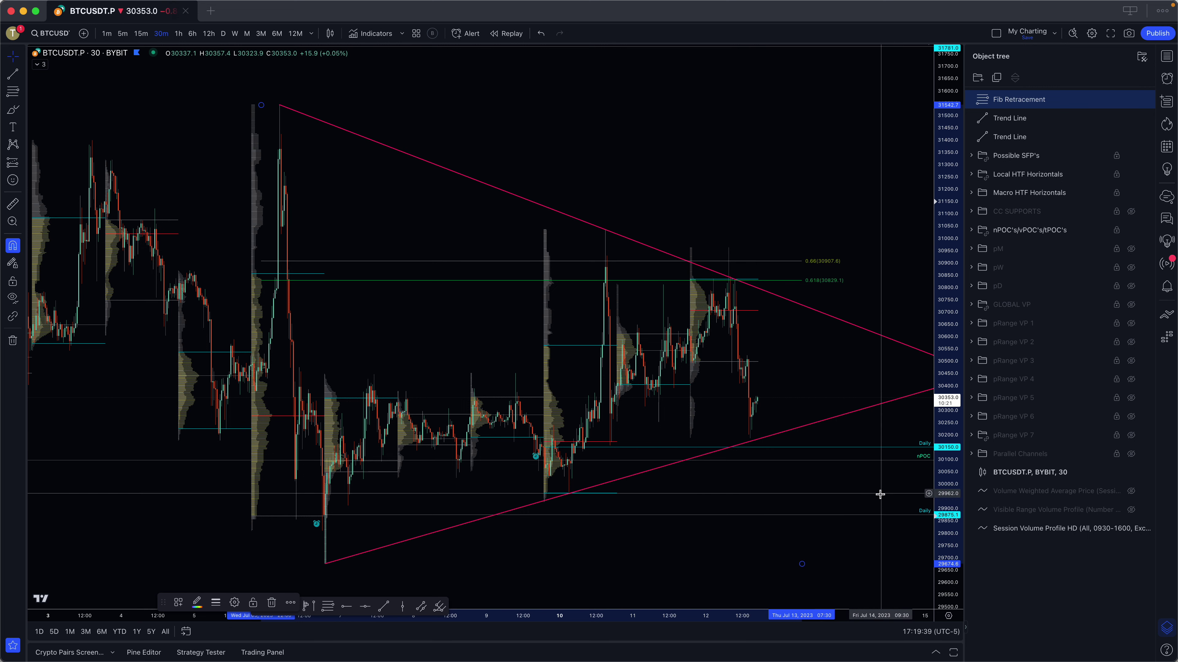
{"action": "left_click", "coordinate": [967, 634]}
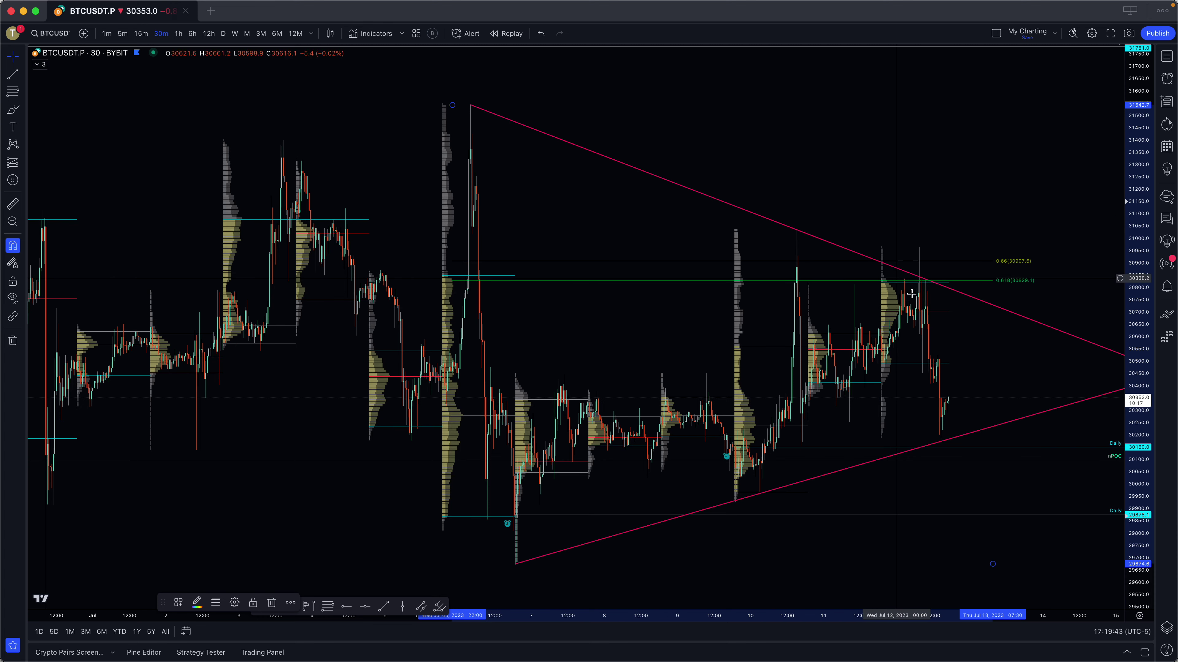
{"action": "scroll", "coordinate": [911, 294], "scroll_direction": "up", "scroll_amount": 5}
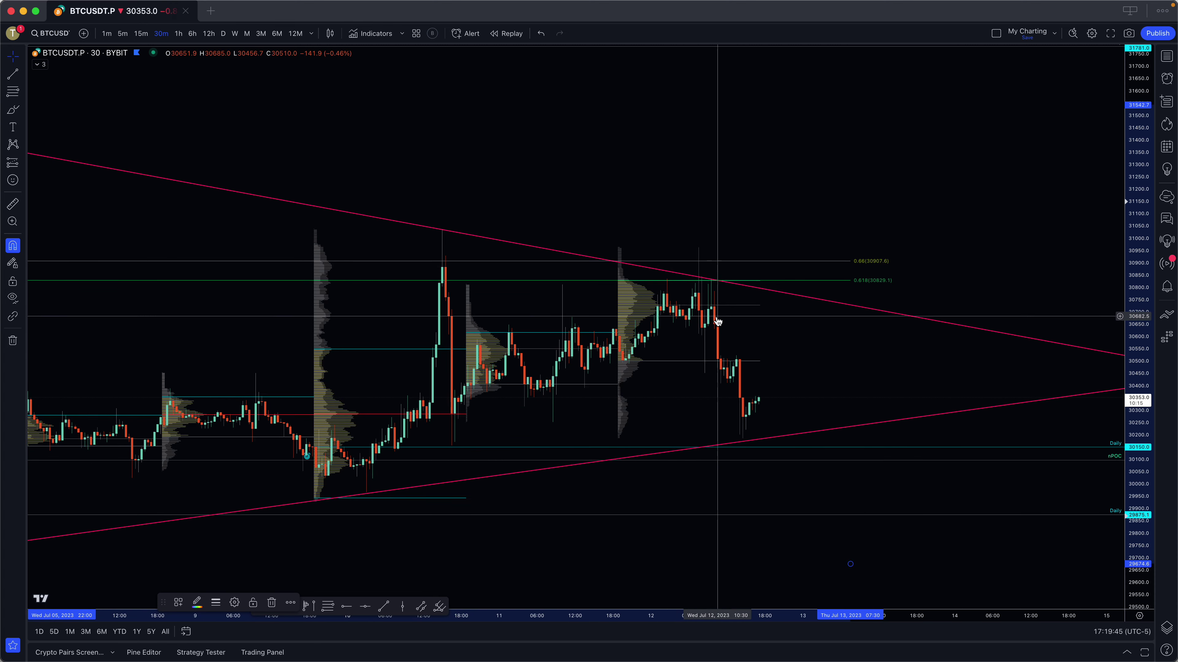
- Delete the trial Fib, switch to 1-minute candles and enlarge the Jul 12 morning spike
{"action": "key", "text": "Delete"}
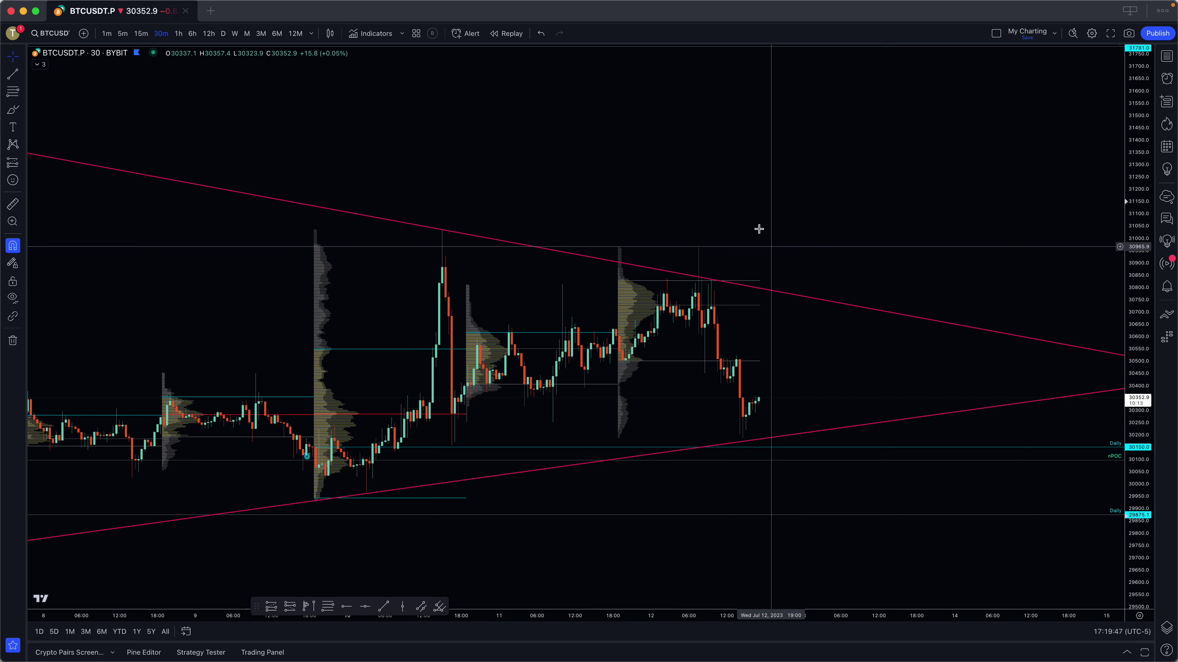
{"action": "left_click", "coordinate": [107, 32]}
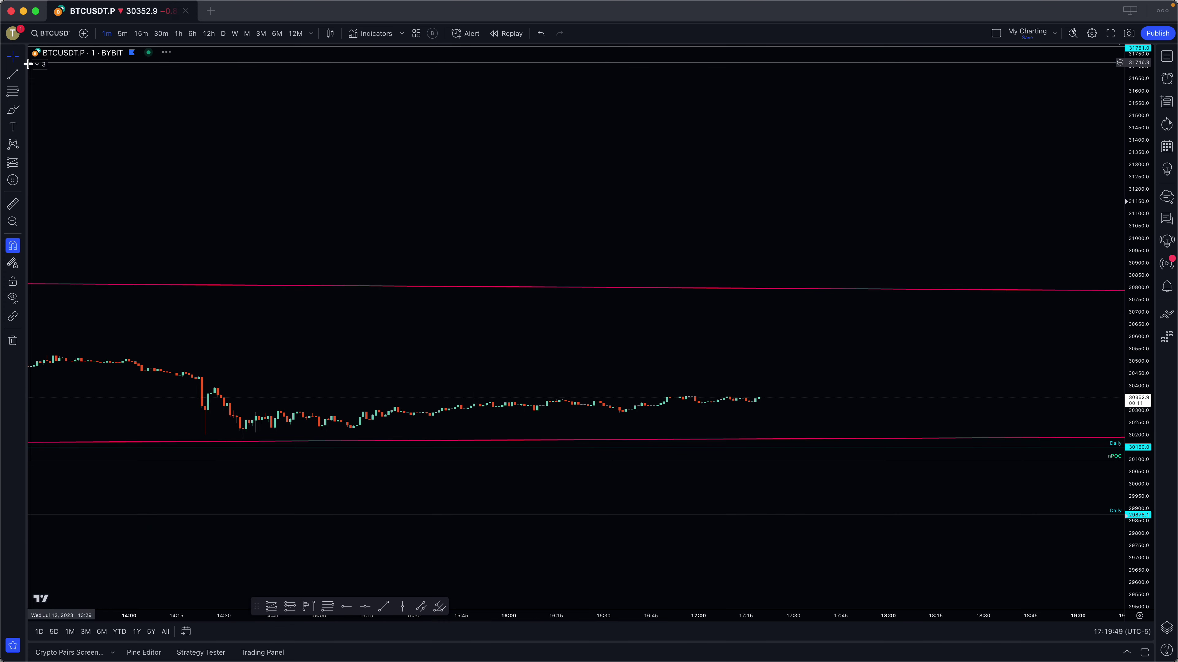
{"action": "left_click_drag", "start_coordinate": [318, 202], "coordinate": [710, 200]}
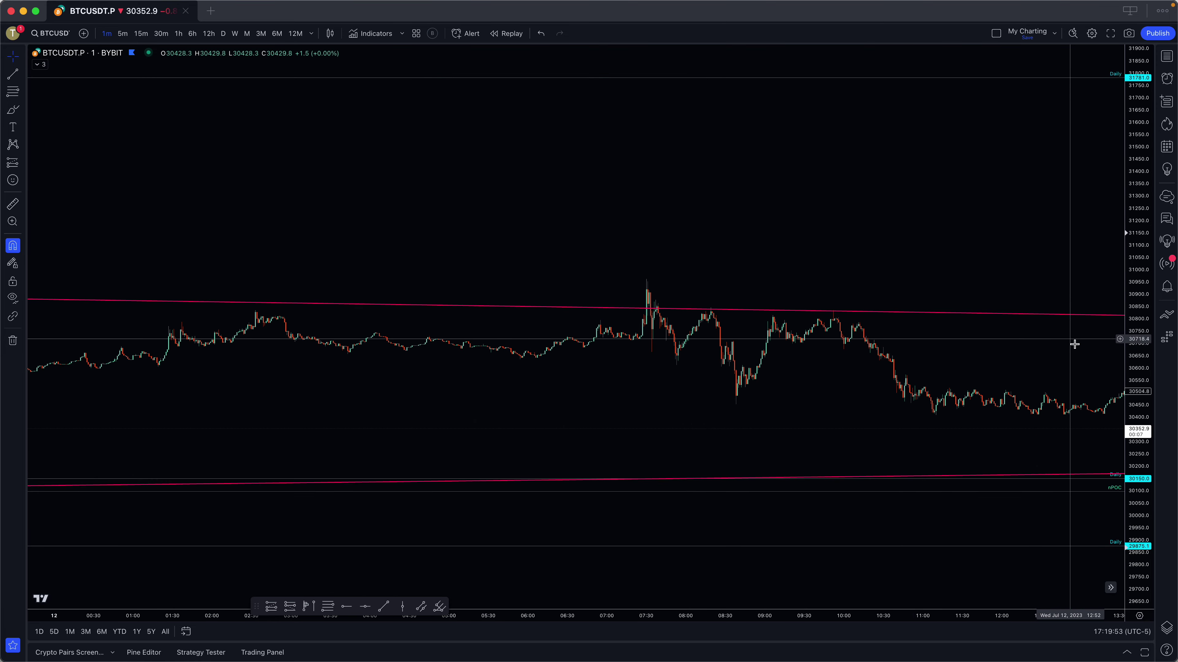
{"action": "left_click_drag", "start_coordinate": [1146, 403], "coordinate": [912, 255]}
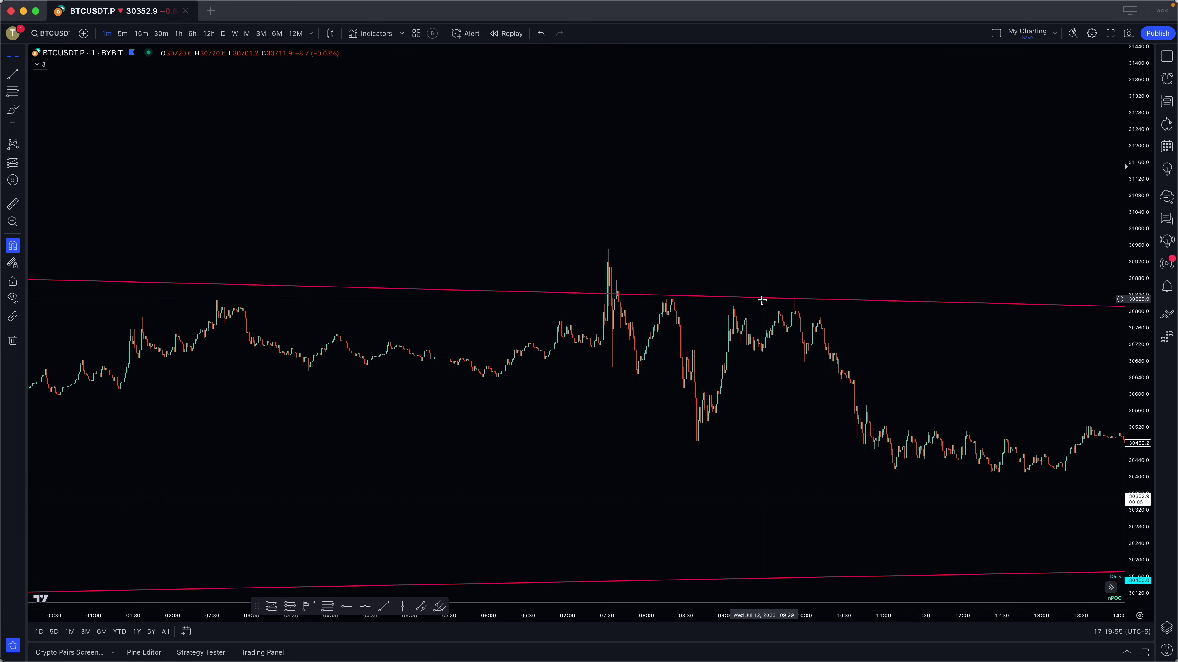
{"action": "left_click_drag", "start_coordinate": [687, 194], "coordinate": [555, 97]}
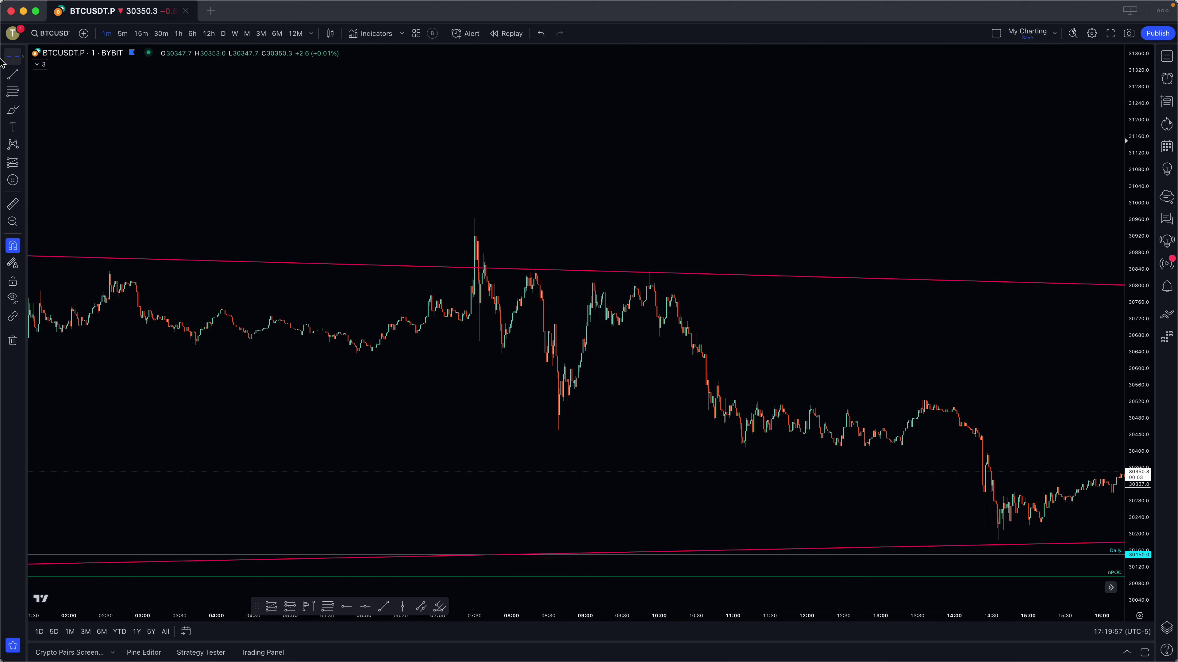
- Draw a green trend line across Jul 12's lower highs, discarding a trial freehand curve
{"action": "key", "text": "alt+t"}
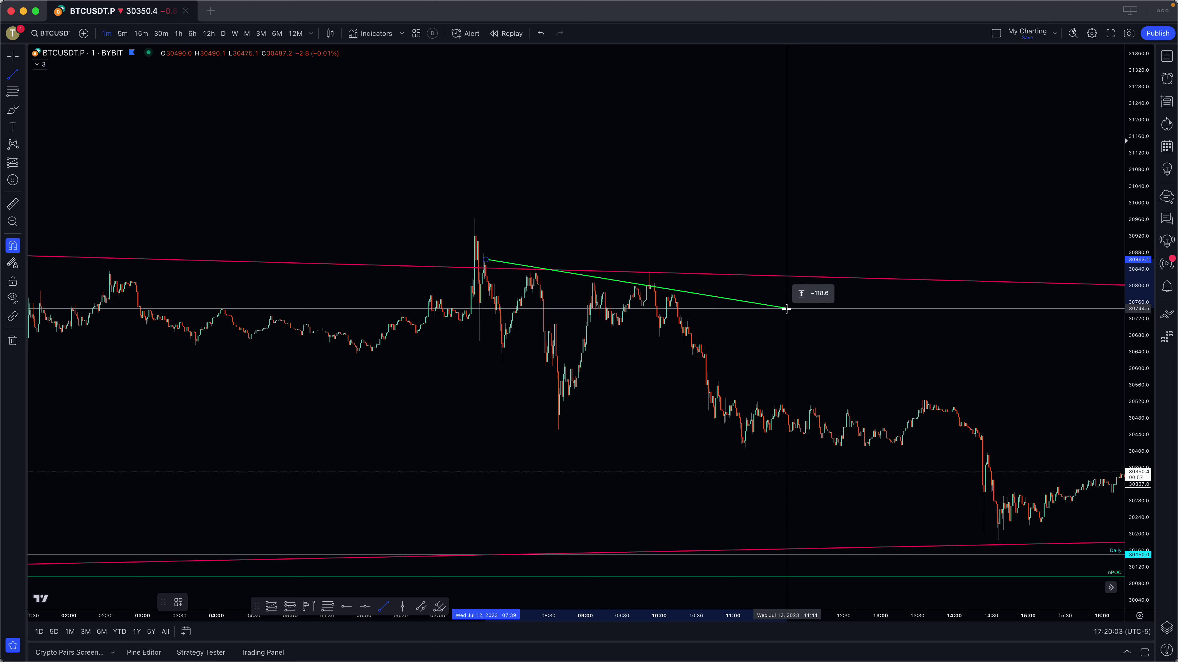
{"action": "left_click", "coordinate": [789, 306]}
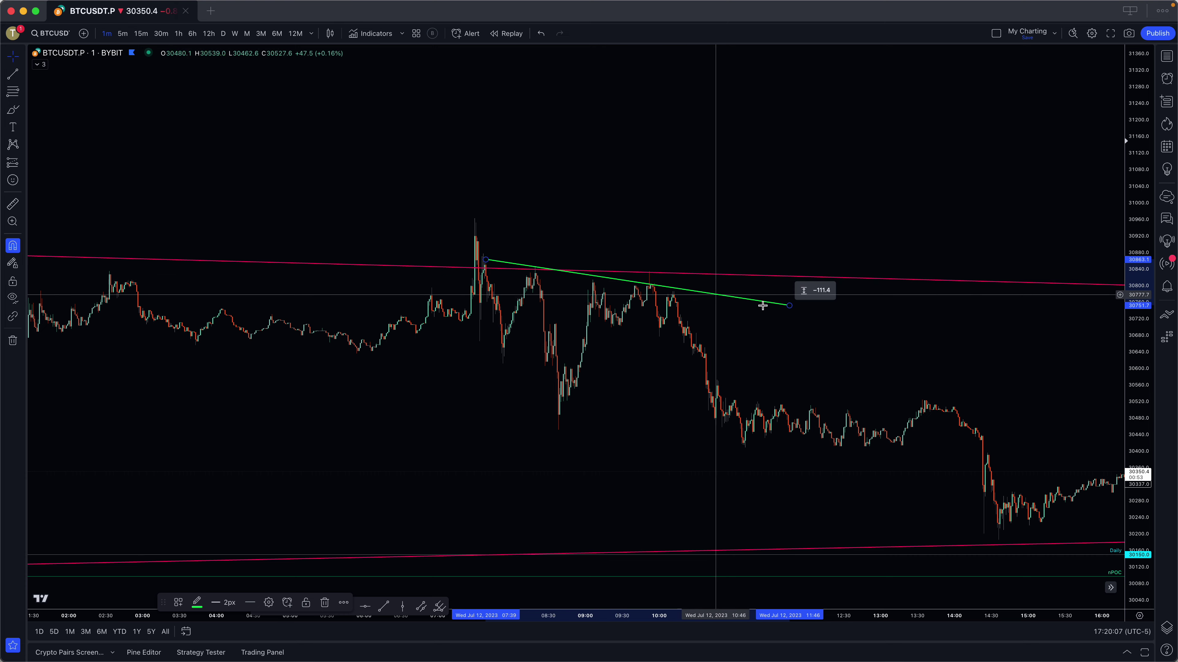
{"action": "left_click", "coordinate": [13, 107]}
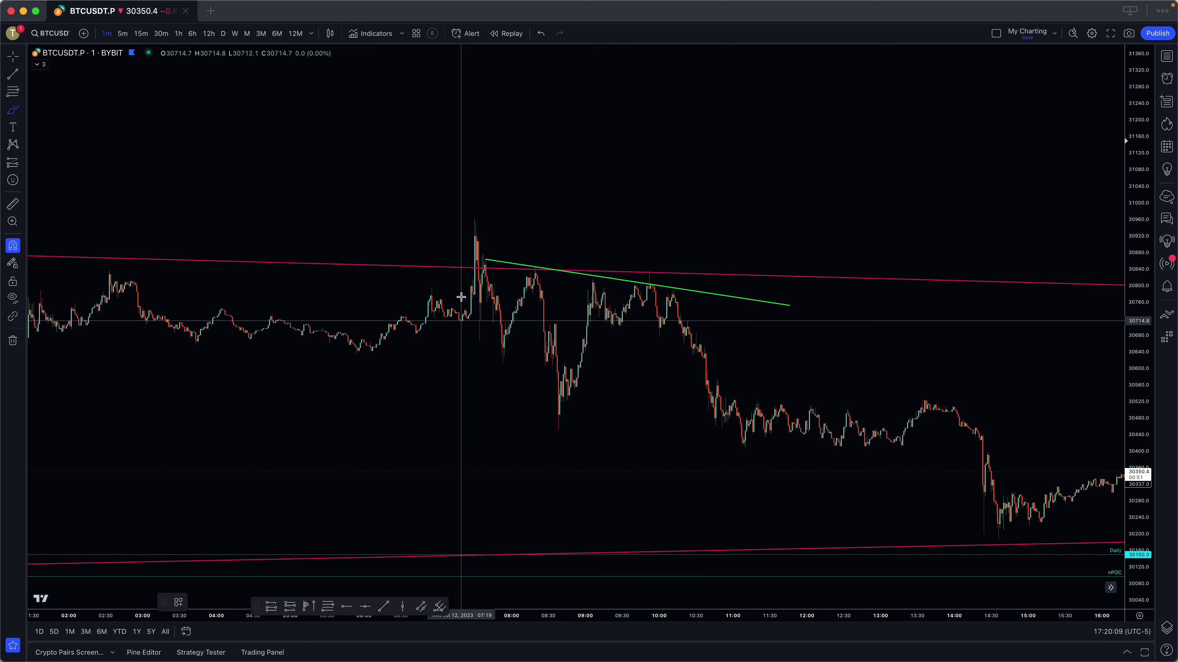
{"action": "mouse_move", "coordinate": [465, 308]}
{"action": "left_mouse_down"}
{"action": "mouse_move", "coordinate": [500, 384]}
{"action": "mouse_move", "coordinate": [522, 323]}
{"action": "mouse_move", "coordinate": [565, 452]}
{"action": "mouse_move", "coordinate": [581, 334]}
{"action": "mouse_move", "coordinate": [594, 324]}
{"action": "mouse_move", "coordinate": [652, 331]}
{"action": "left_mouse_up"}
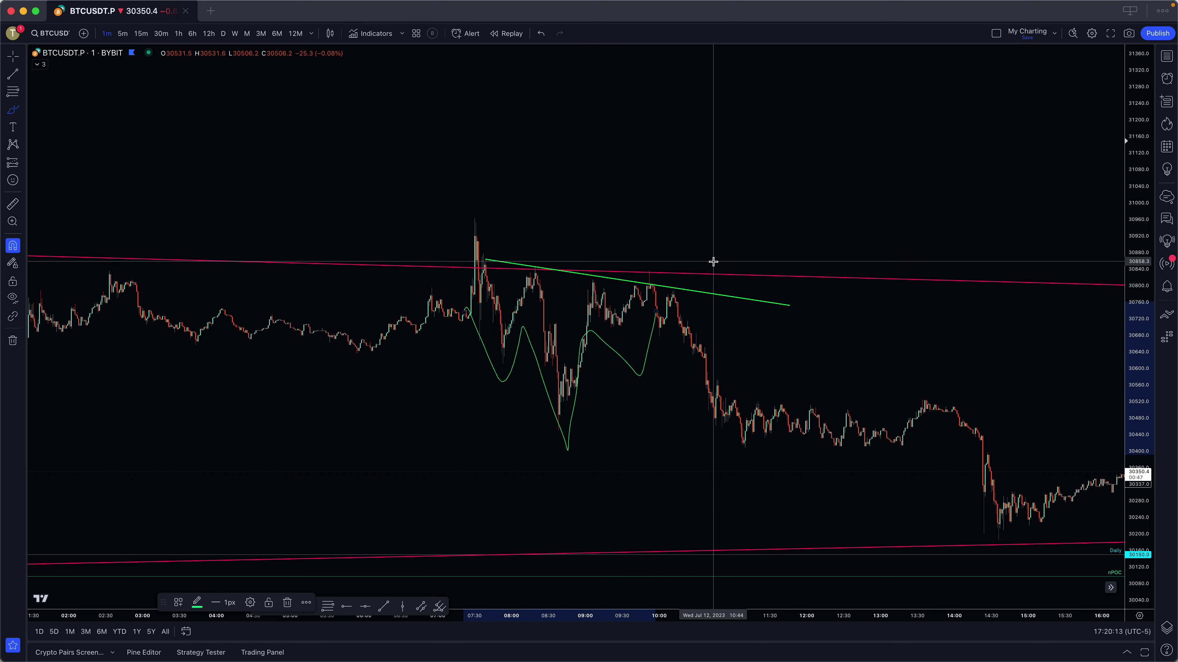
{"action": "key", "text": "Delete"}
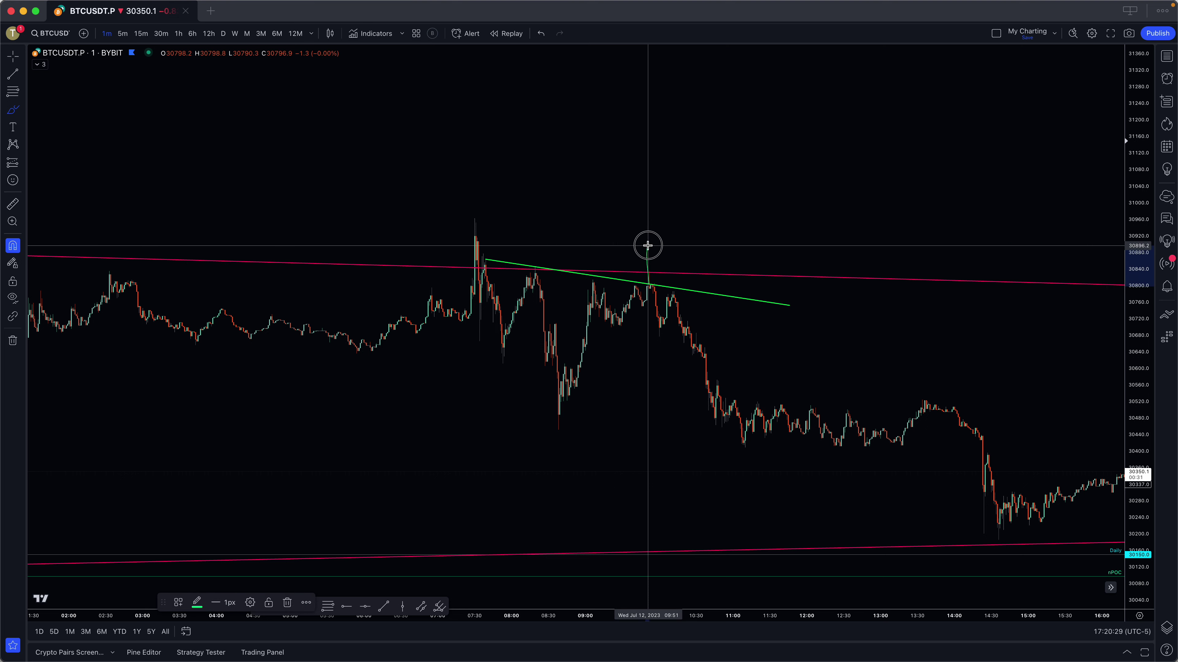
{"action": "left_click", "coordinate": [667, 283]}
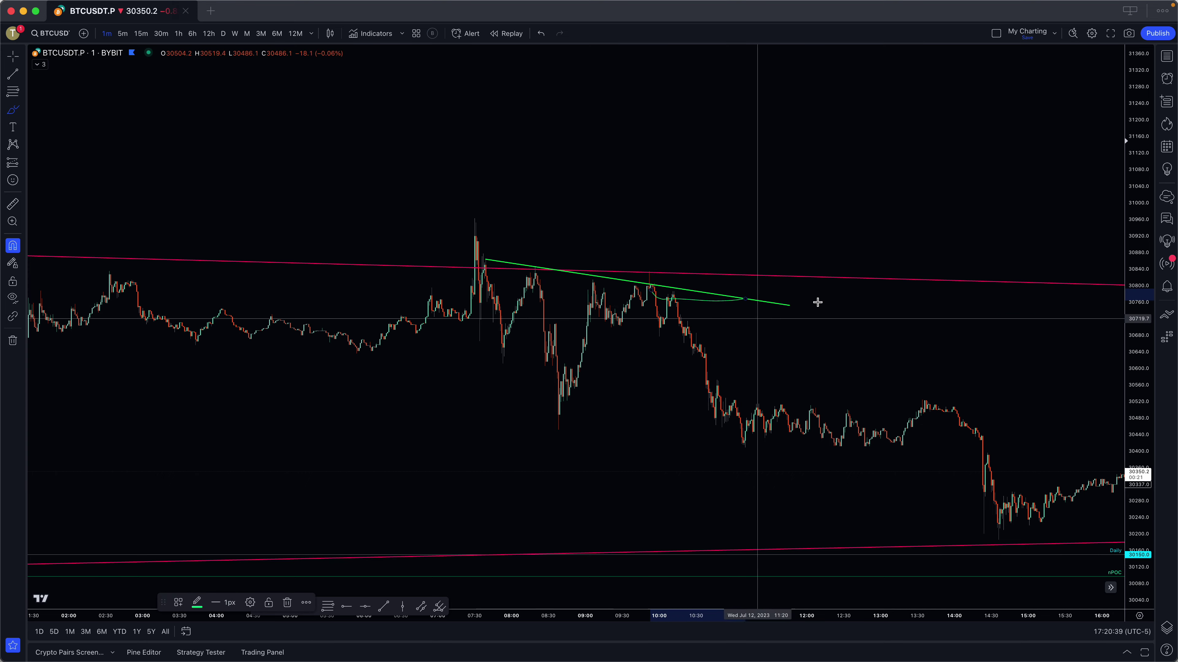
{"action": "scroll", "coordinate": [753, 314], "scroll_direction": "down", "scroll_amount": 5}
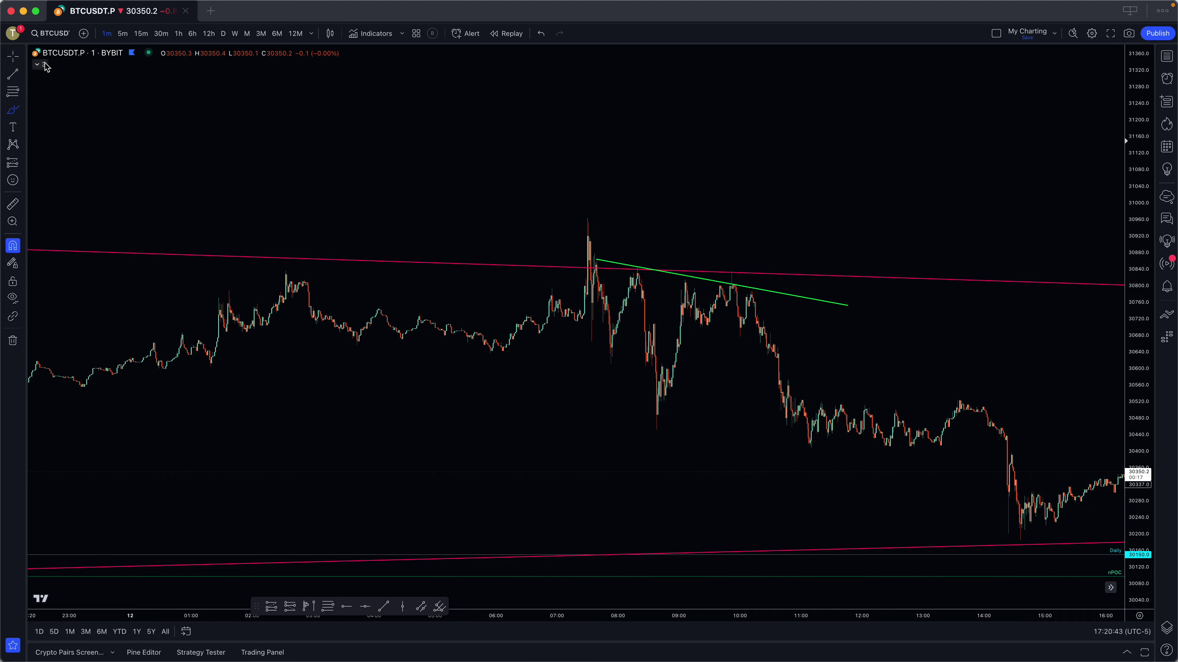
- Switch to 15-minute candles and delete the leftover short green trend line
{"action": "left_click", "coordinate": [141, 33]}
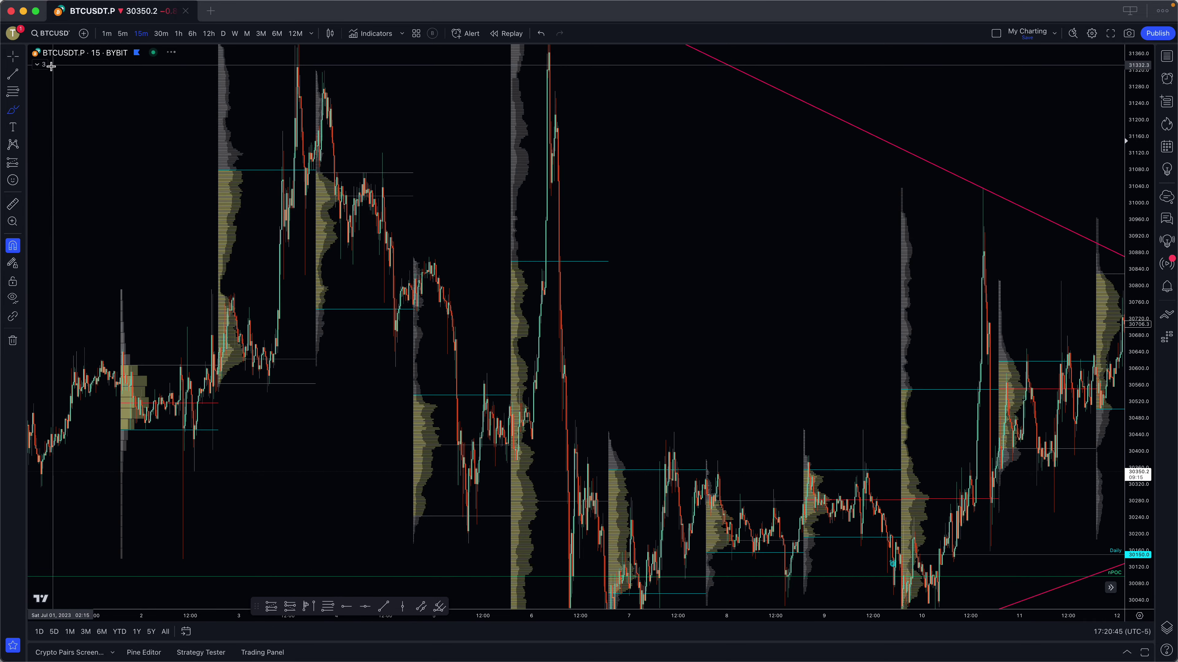
{"action": "scroll", "coordinate": [732, 292], "scroll_direction": "up", "scroll_amount": 5}
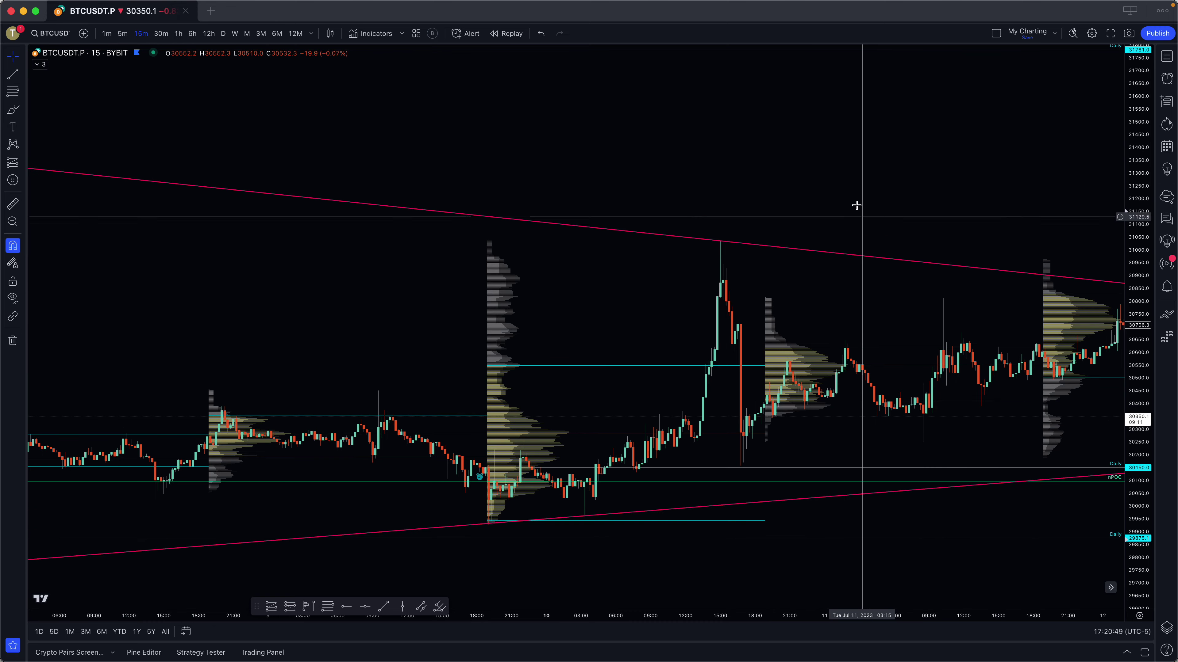
{"action": "left_click_drag", "start_coordinate": [855, 203], "coordinate": [583, 190]}
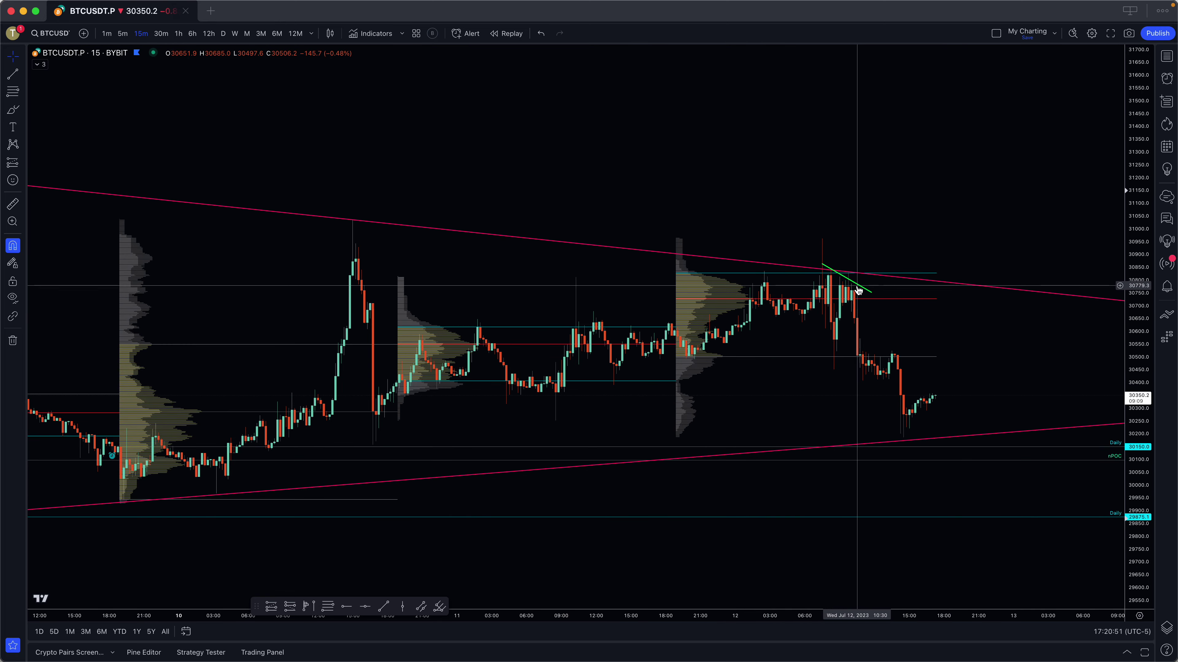
{"action": "left_click", "coordinate": [851, 281]}
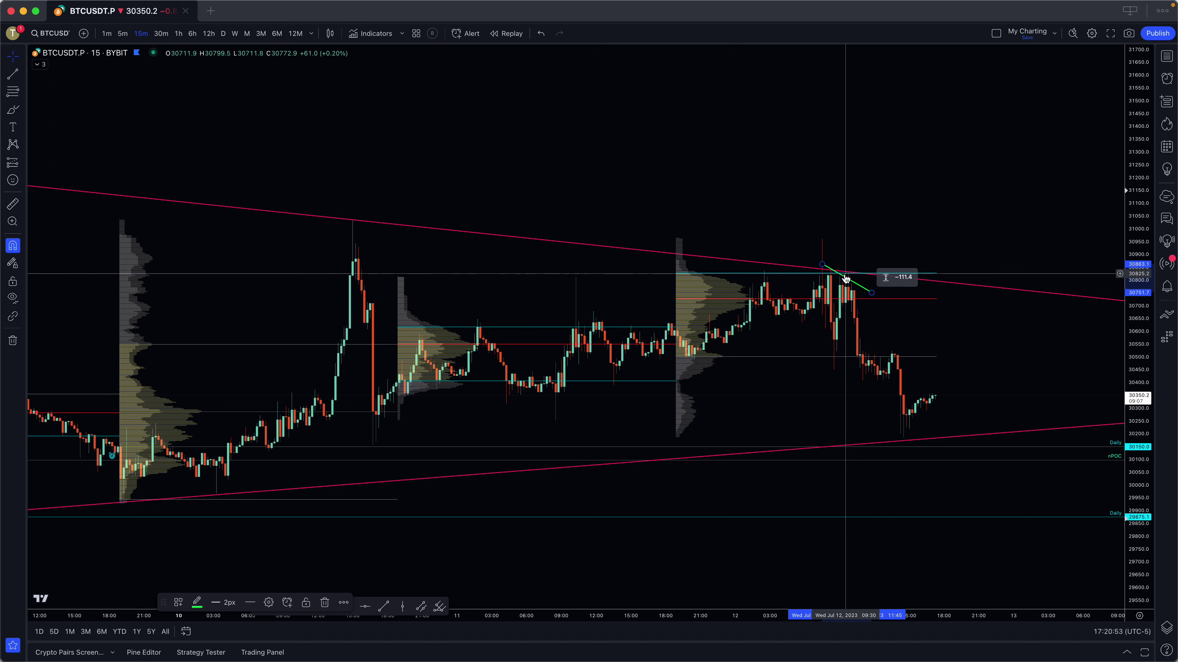
{"action": "key", "text": "Delete"}
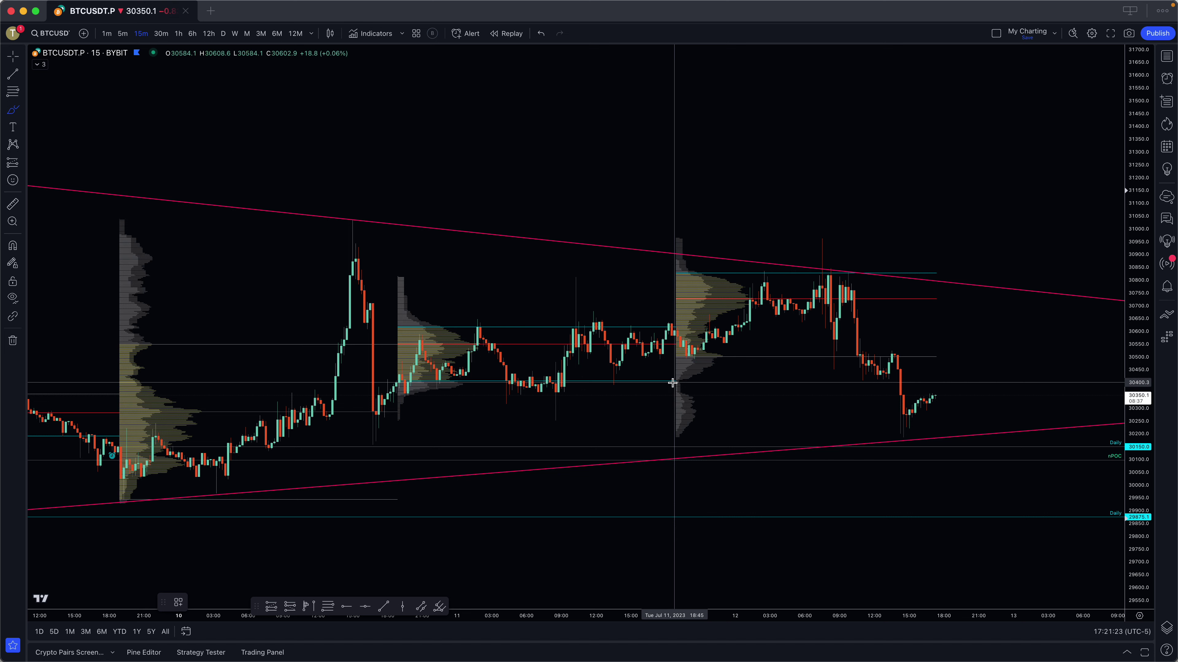
{"action": "left_click_drag", "start_coordinate": [749, 385], "coordinate": [904, 388]}
{"action": "key", "text": "super+z"}
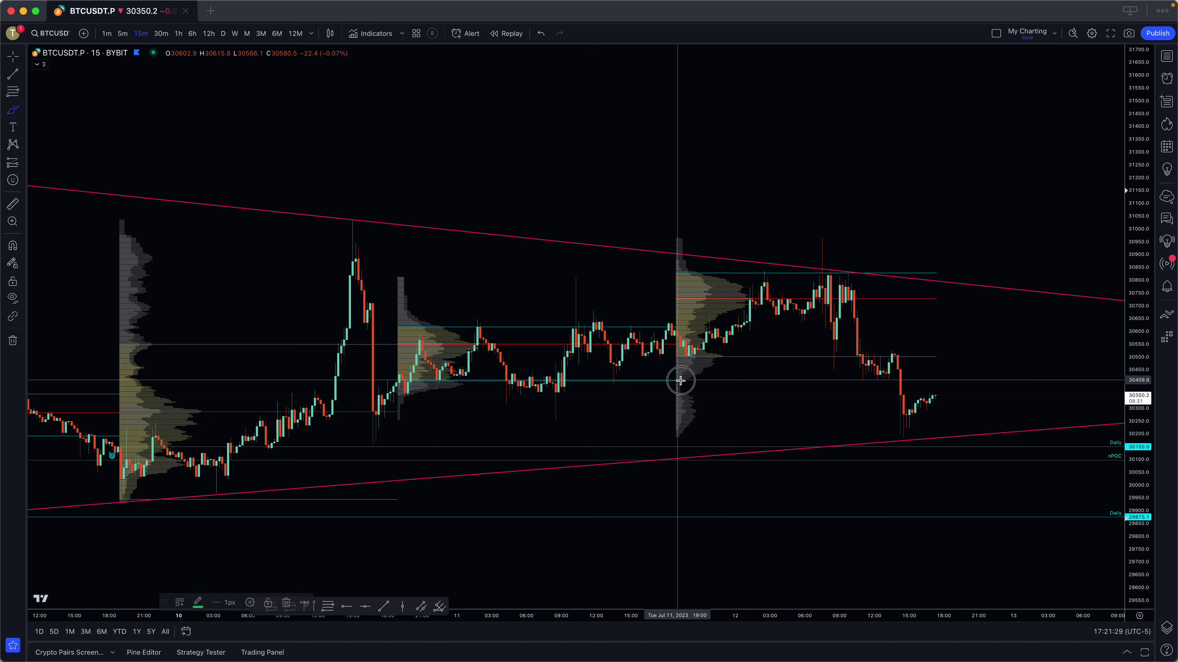
{"action": "mouse_move", "coordinate": [681, 380]}
{"action": "left_mouse_down"}
{"action": "mouse_move", "coordinate": [846, 383]}
{"action": "mouse_move", "coordinate": [902, 364]}
{"action": "mouse_move", "coordinate": [904, 350]}
{"action": "mouse_move", "coordinate": [666, 360]}
{"action": "mouse_move", "coordinate": [680, 381]}
{"action": "left_mouse_up"}
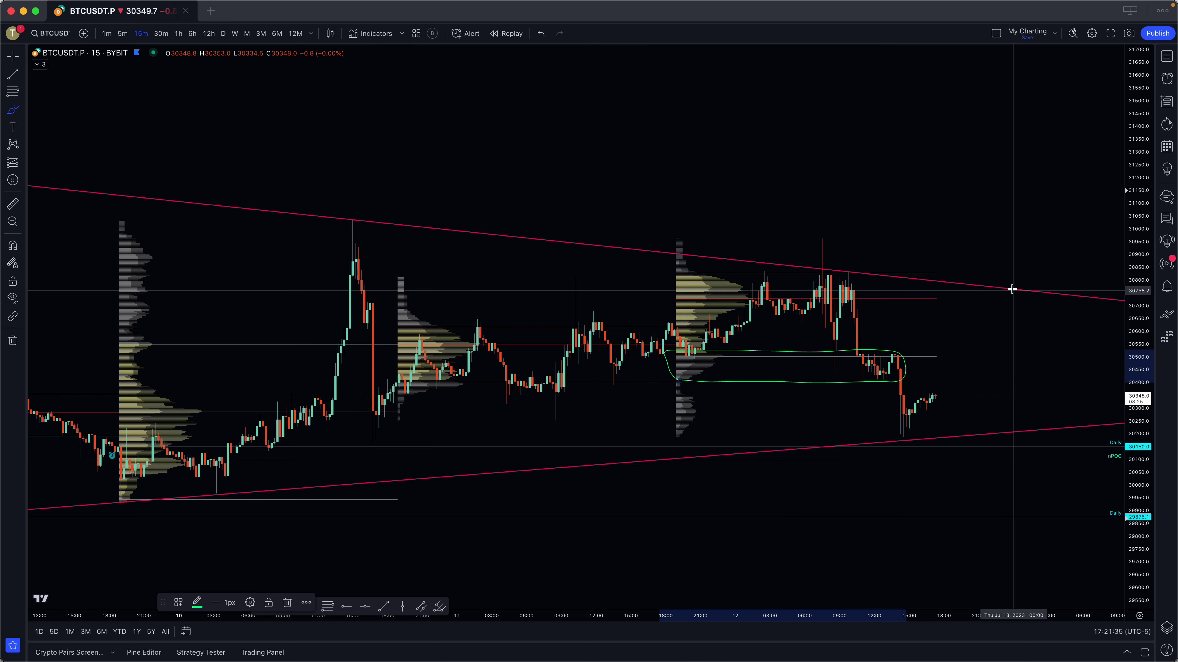
{"action": "key", "text": "Delete"}
- Zoom out to show the triangle back to early July, discarding a trial green line
{"action": "scroll", "coordinate": [895, 380], "scroll_direction": "down", "scroll_amount": 10}
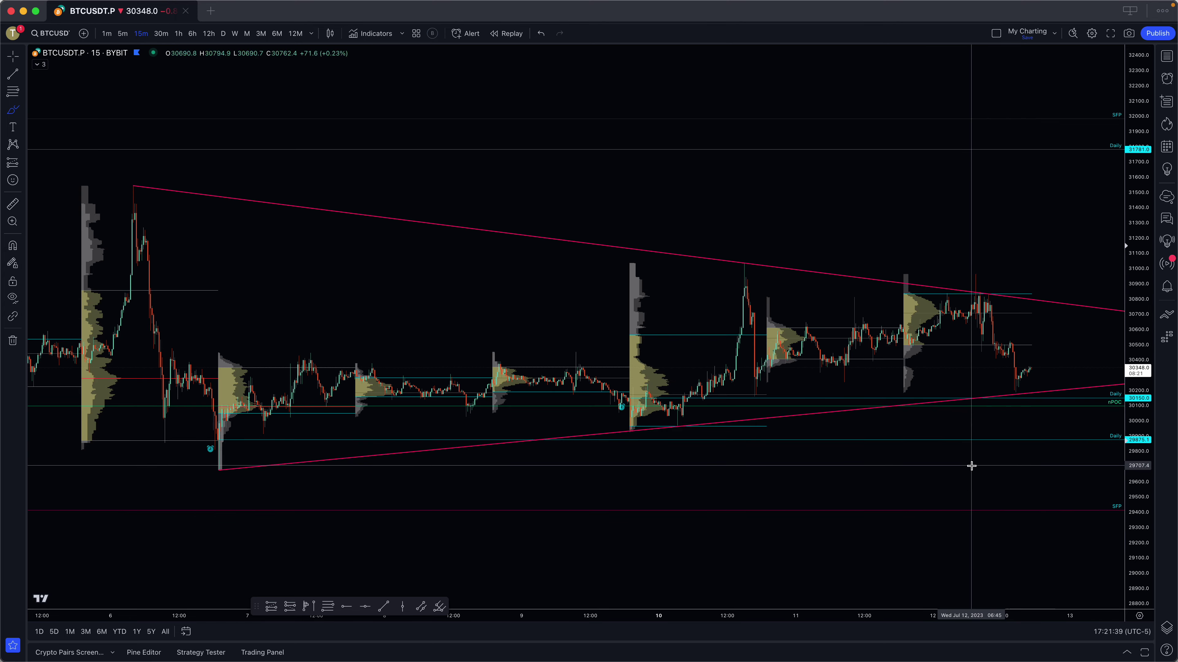
{"action": "left_click_drag", "start_coordinate": [875, 483], "coordinate": [704, 480]}
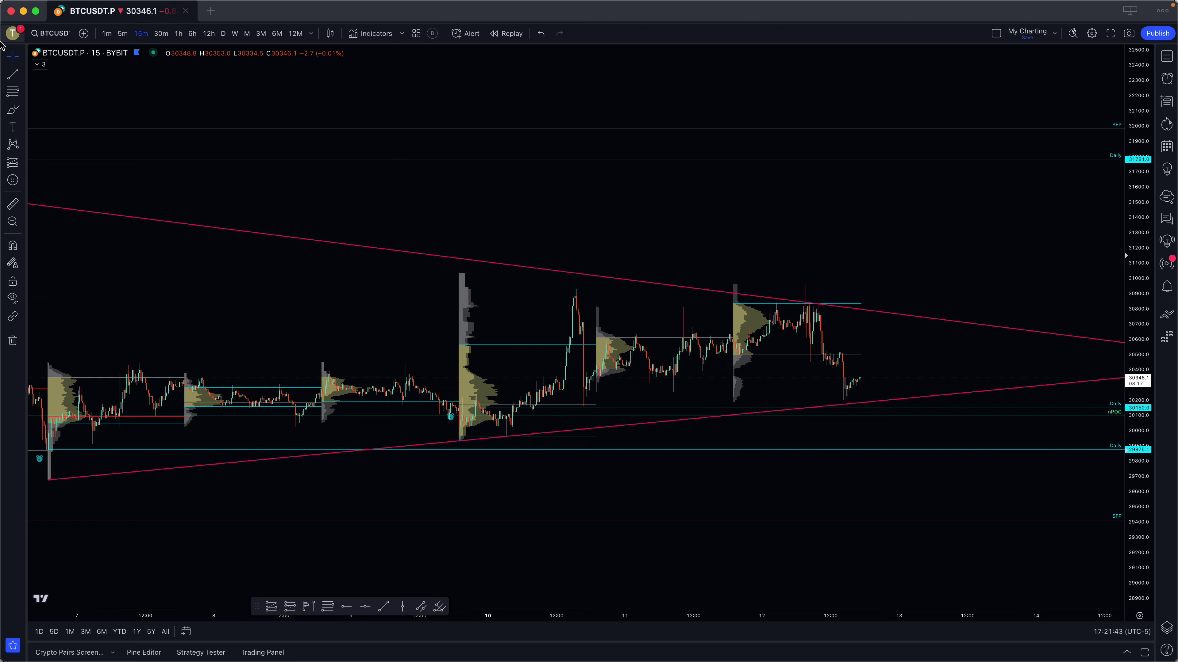
{"action": "left_click", "coordinate": [457, 402]}
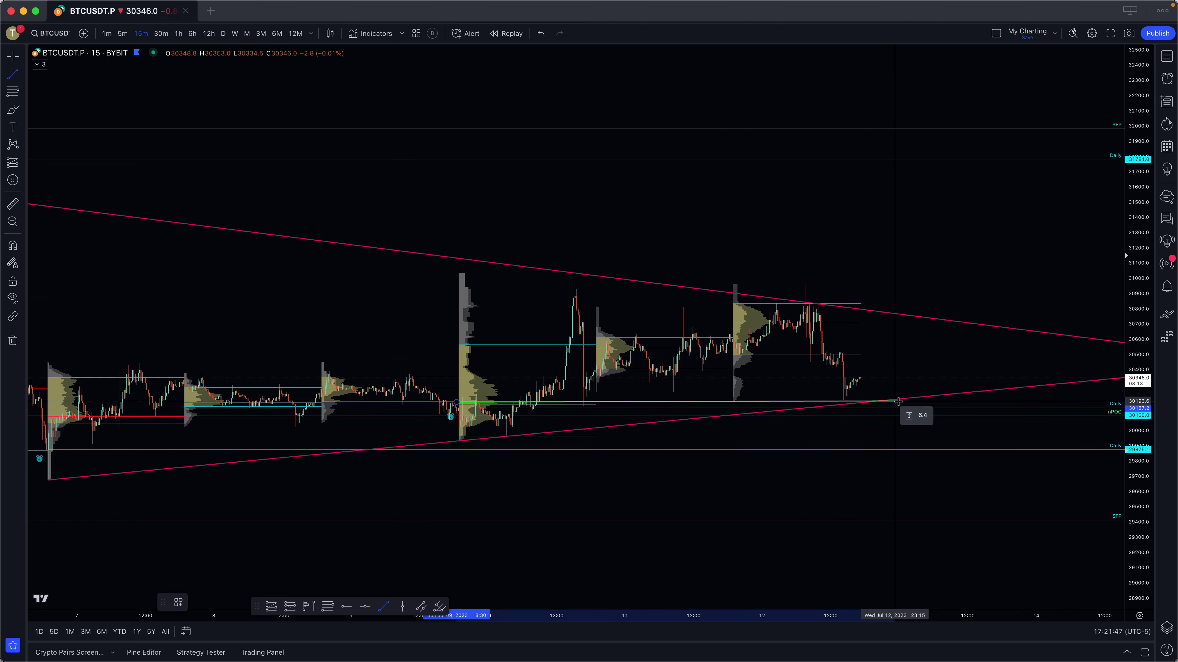
{"action": "left_click", "coordinate": [917, 402]}
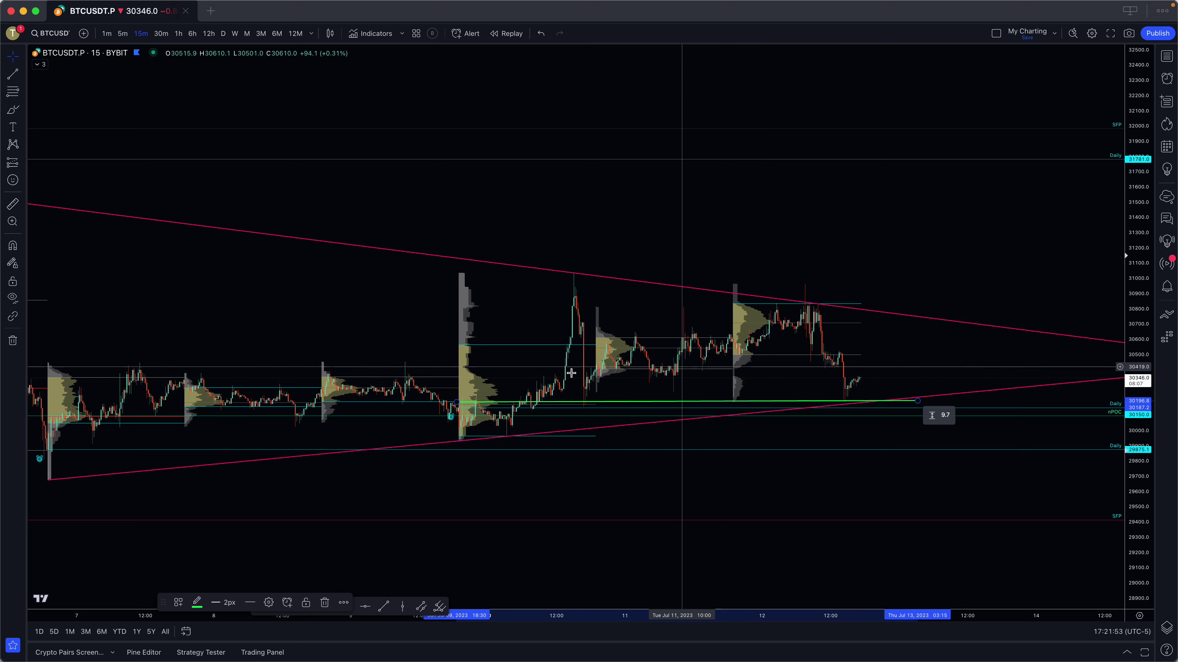
{"action": "key", "text": "Delete"}
{"action": "scroll", "coordinate": [486, 485], "scroll_direction": "left", "scroll_amount": 5}
{"action": "scroll", "coordinate": [490, 493], "scroll_direction": "left", "scroll_amount": 5}
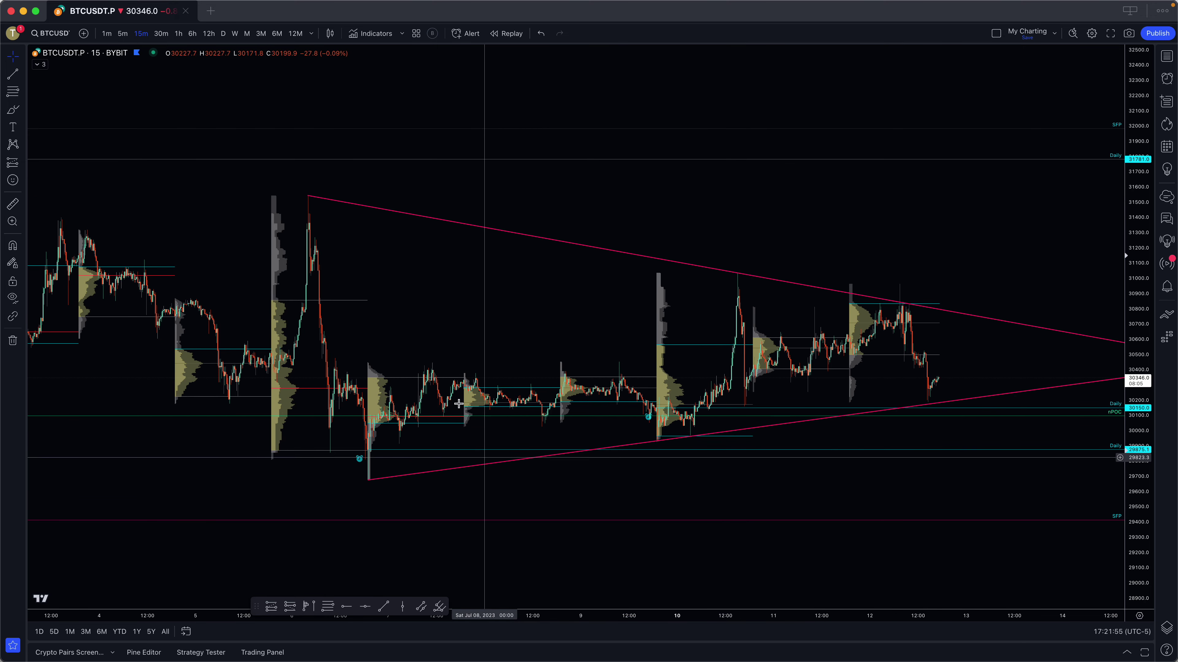
{"action": "left_click", "coordinate": [13, 92]}
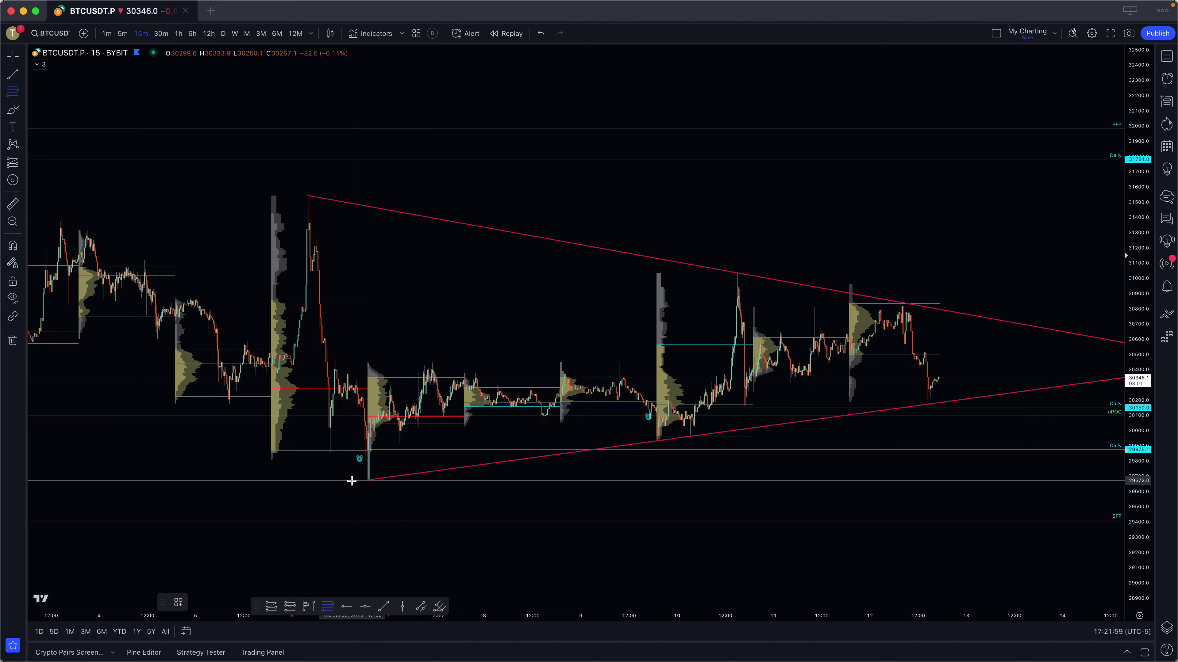
- Anchor a Fib retracement from the triangle's low to above the recent highs, then nudge it into place
{"action": "left_click", "coordinate": [366, 480]}
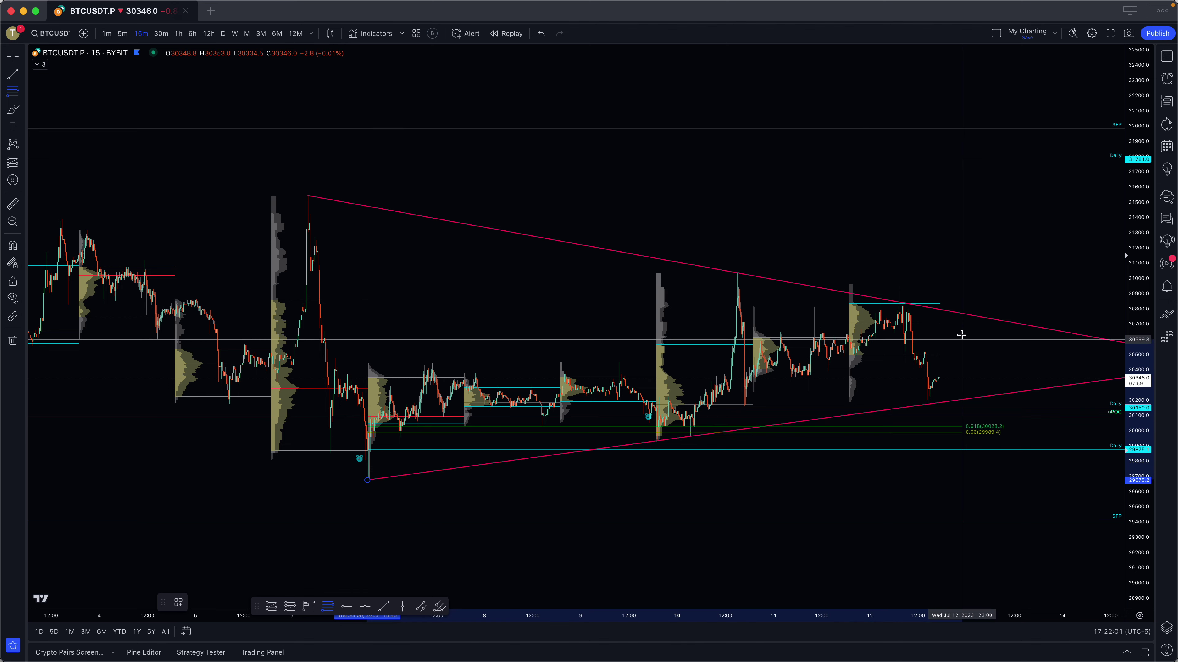
{"action": "left_click", "coordinate": [974, 274]}
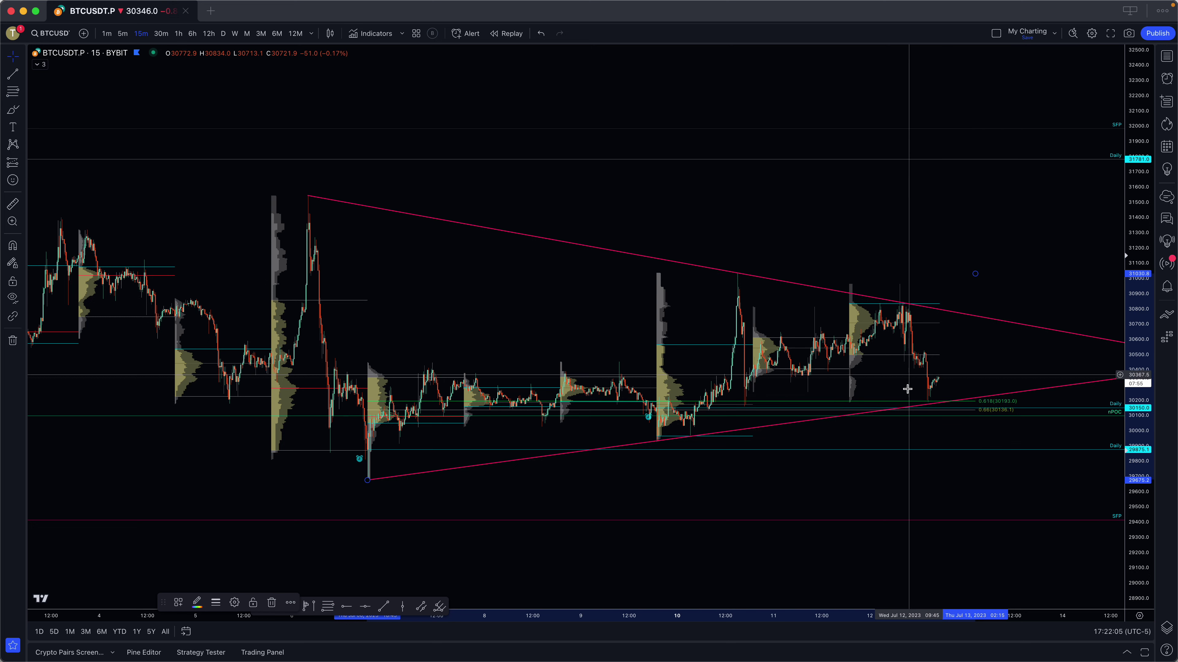
{"action": "left_click_drag", "start_coordinate": [908, 407], "coordinate": [898, 401]}
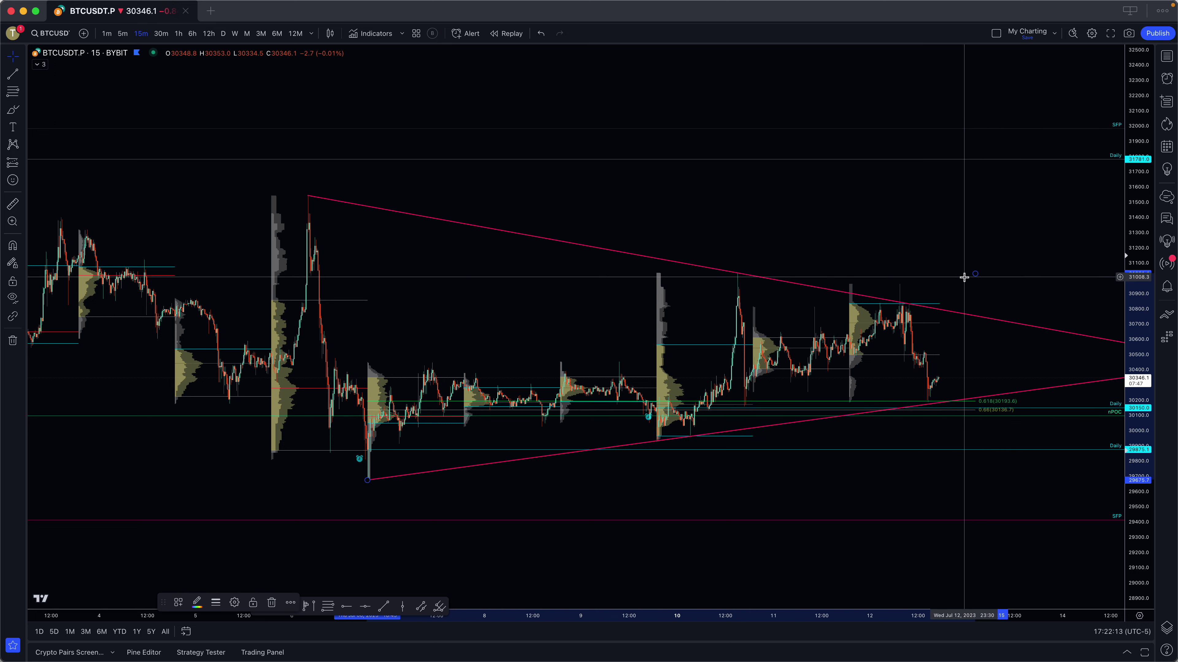
{"action": "left_click", "coordinate": [974, 274]}
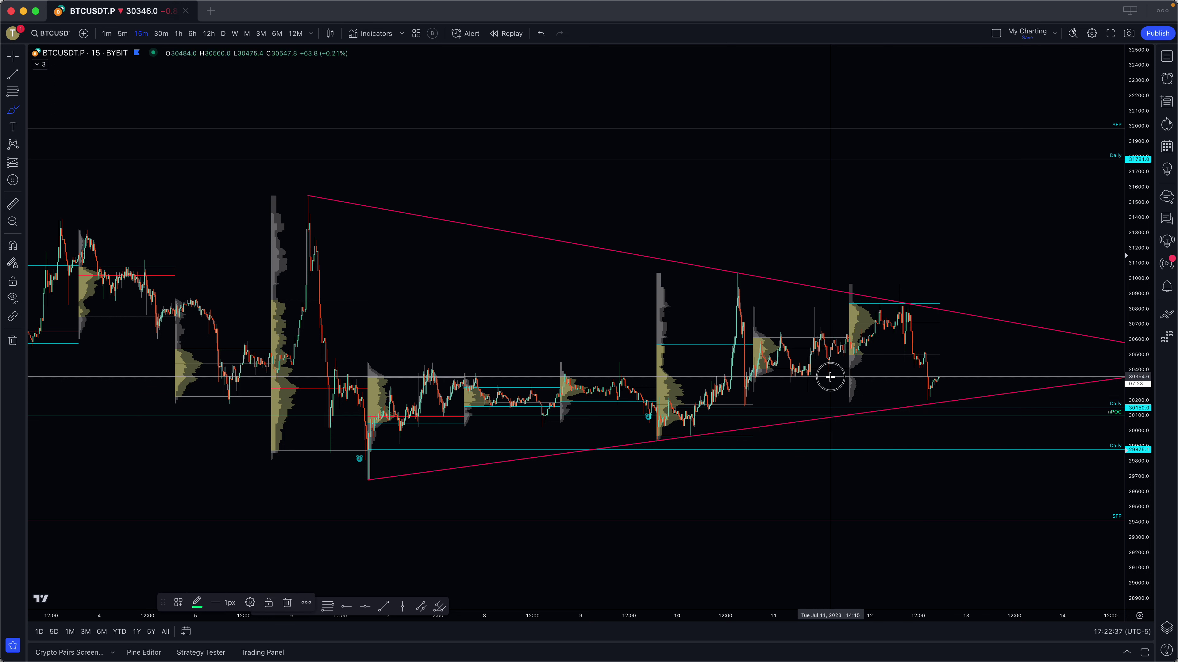
- Draw a green freehand loop around Jul 12's 30400–30500 range near the triangle apex
{"action": "mouse_move", "coordinate": [830, 378]}
{"action": "left_mouse_down"}
{"action": "mouse_move", "coordinate": [956, 377]}
{"action": "mouse_move", "coordinate": [930, 355]}
{"action": "mouse_move", "coordinate": [889, 354]}
{"action": "mouse_move", "coordinate": [841, 356]}
{"action": "mouse_move", "coordinate": [833, 382]}
{"action": "left_mouse_up"}
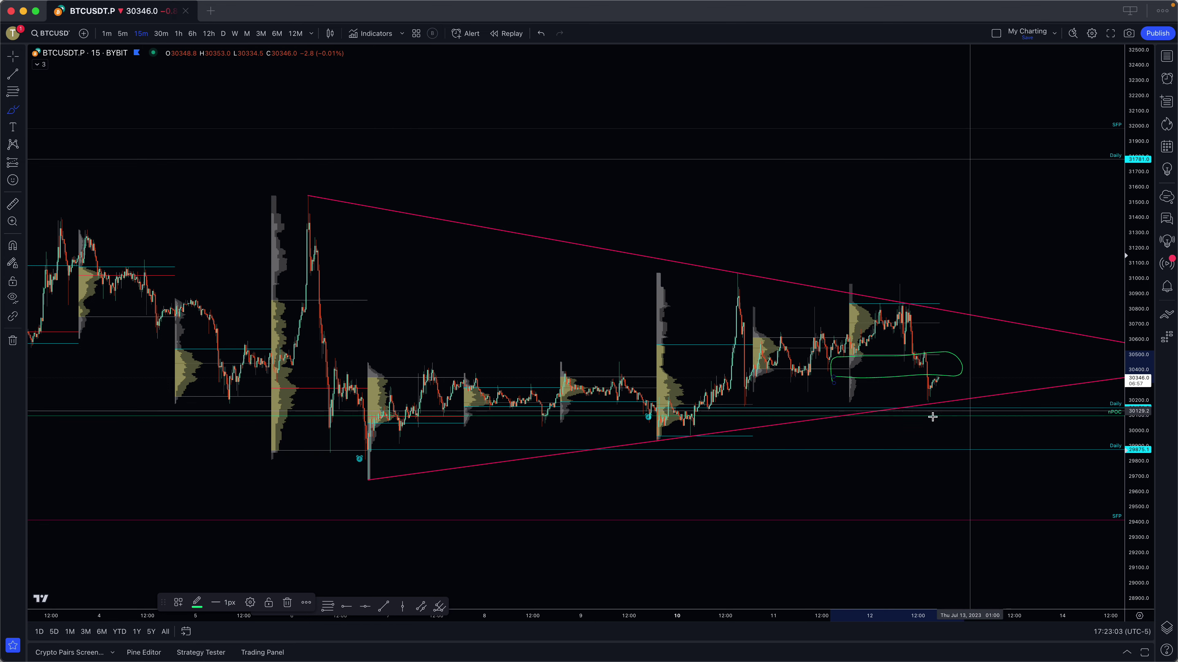
{"action": "scroll", "coordinate": [896, 449], "scroll_direction": "down", "scroll_amount": 5}
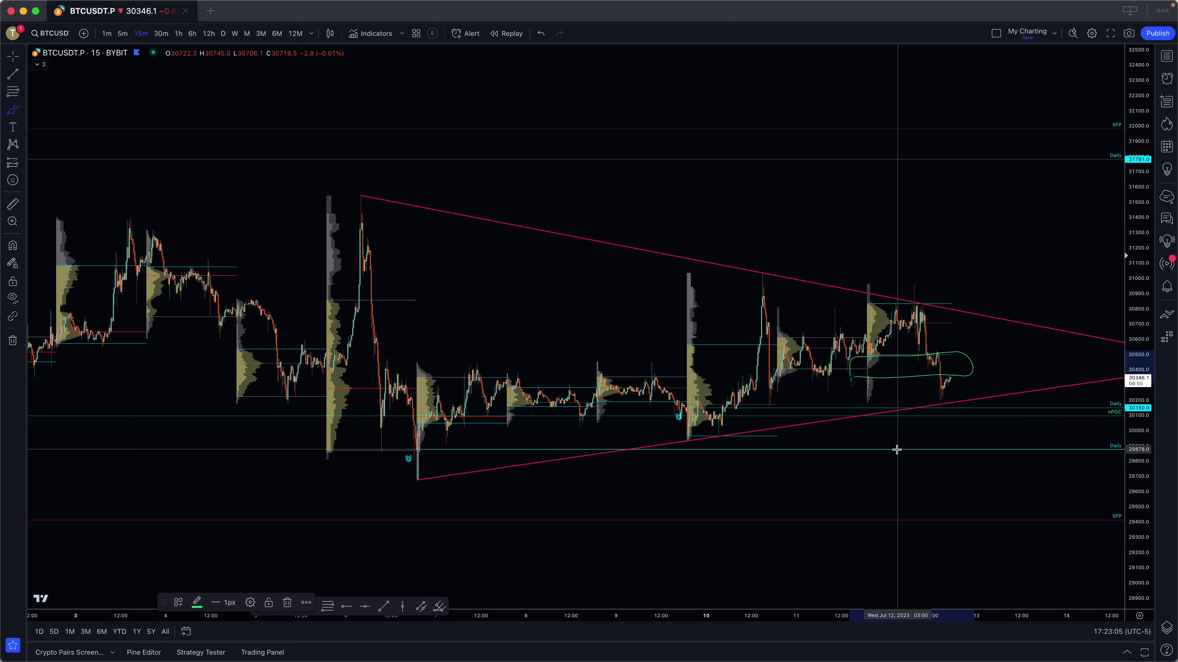
{"action": "scroll", "coordinate": [898, 448], "scroll_direction": "down", "scroll_amount": 2}
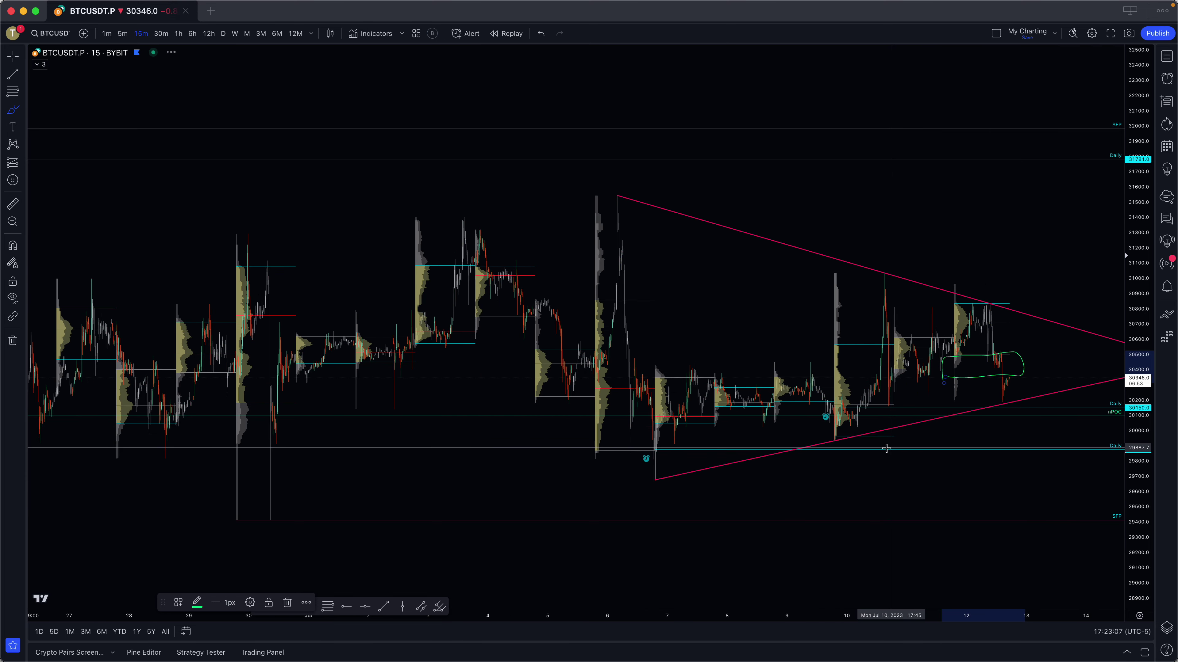
{"action": "scroll", "coordinate": [992, 457], "scroll_direction": "up", "scroll_amount": 5}
{"action": "scroll", "coordinate": [918, 437], "scroll_direction": "up", "scroll_amount": 3}
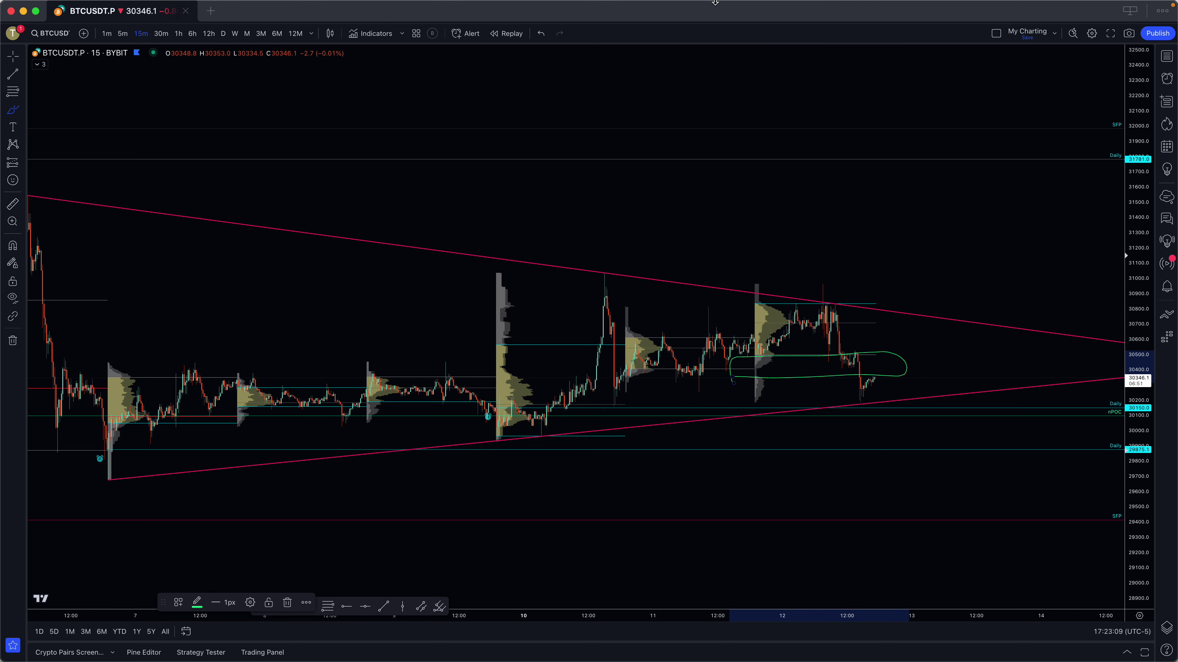